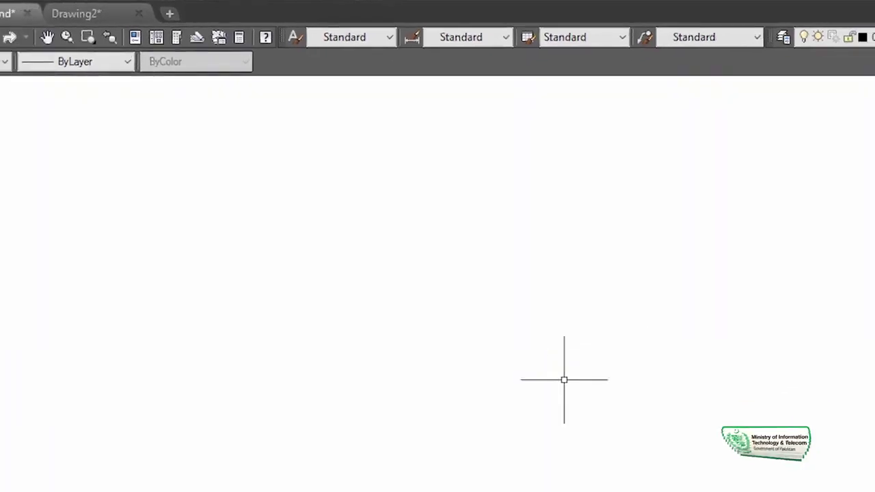
Window-select across the empty canvas, then start the LINE command.
{"action": "left_click", "coordinate": [584, 235]}
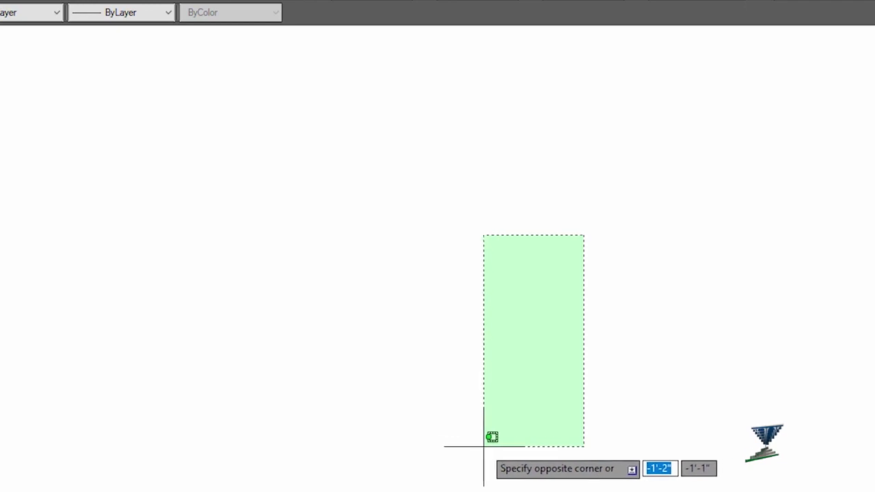
{"action": "left_click", "coordinate": [538, 399]}
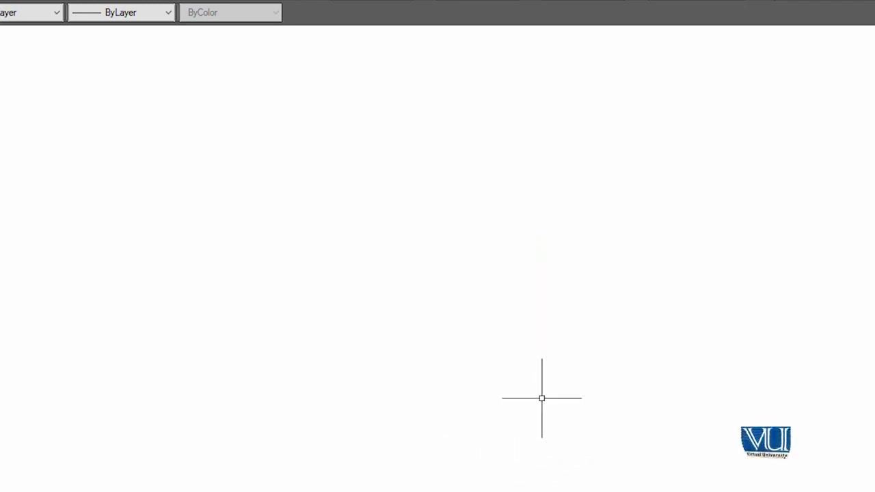
{"action": "type", "text": "L"}
{"action": "key", "text": "Return"}
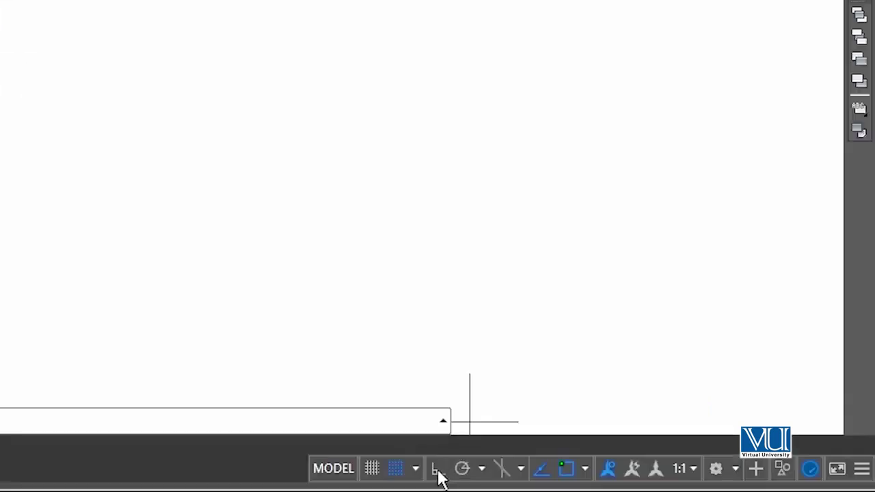
Draw a 12' horizontal line from a picked start point with Ortho on.
{"action": "left_click", "coordinate": [436, 469]}
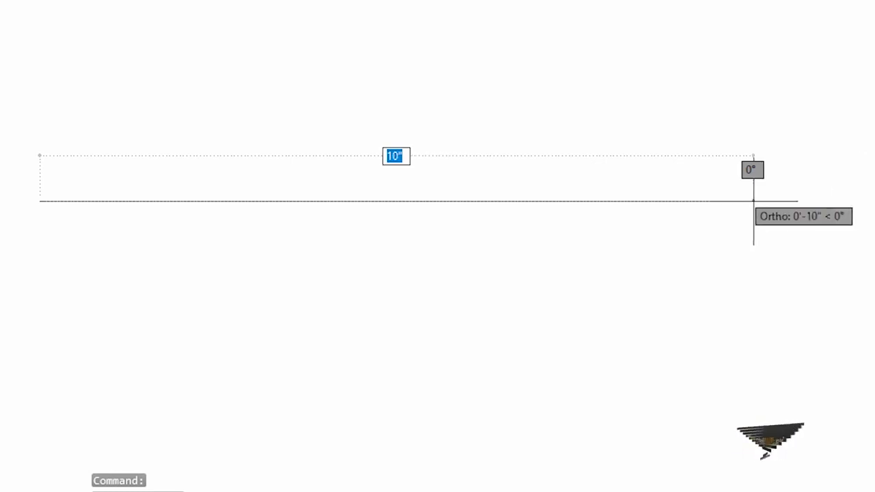
{"action": "type", "text": "12'"}
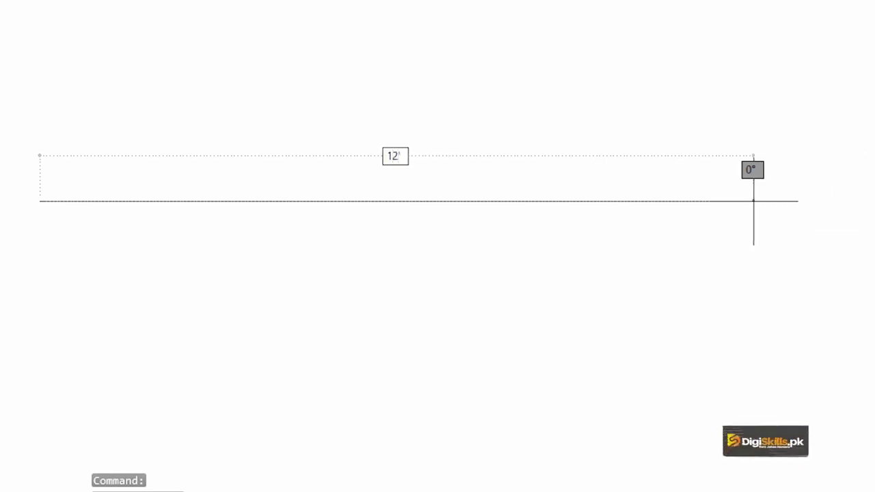
{"action": "key", "text": "Return"}
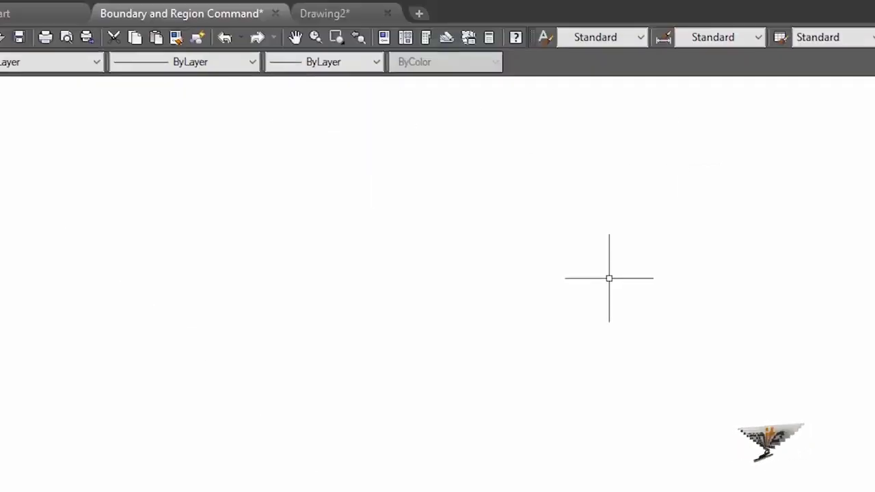
Zoom to extents (Z, E) so the whole line is visible.
{"action": "type", "text": "z"}
{"action": "key", "text": "Return"}
{"action": "type", "text": "e"}
{"action": "key", "text": "Return"}
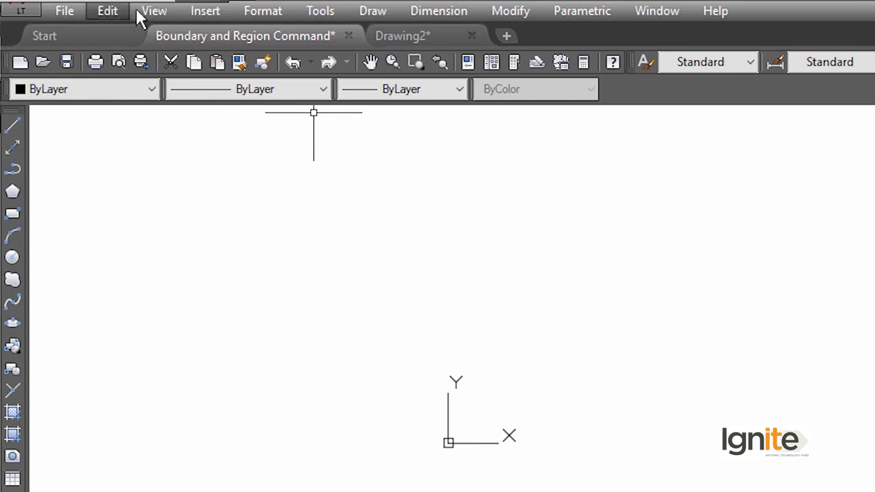
Turn the UCS icon off through View > Display > UCS Icon > On.
{"action": "left_click", "coordinate": [140, 11]}
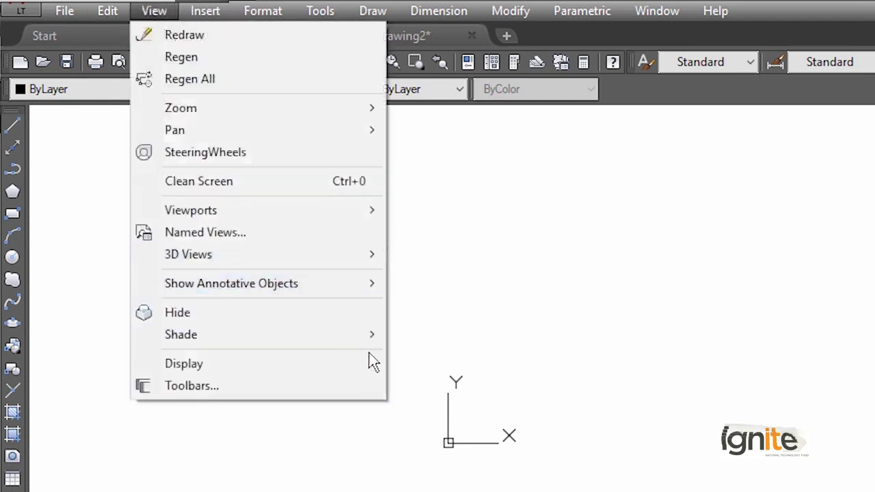
{"action": "left_click", "coordinate": [601, 364]}
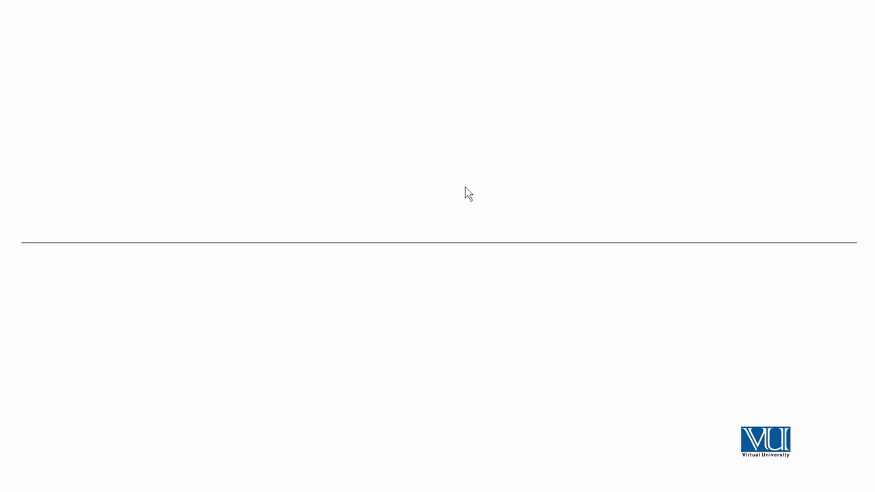
Set the Standard dimension style's primary units to Architectural with 0'-0" precision.
{"action": "type", "text": "D"}
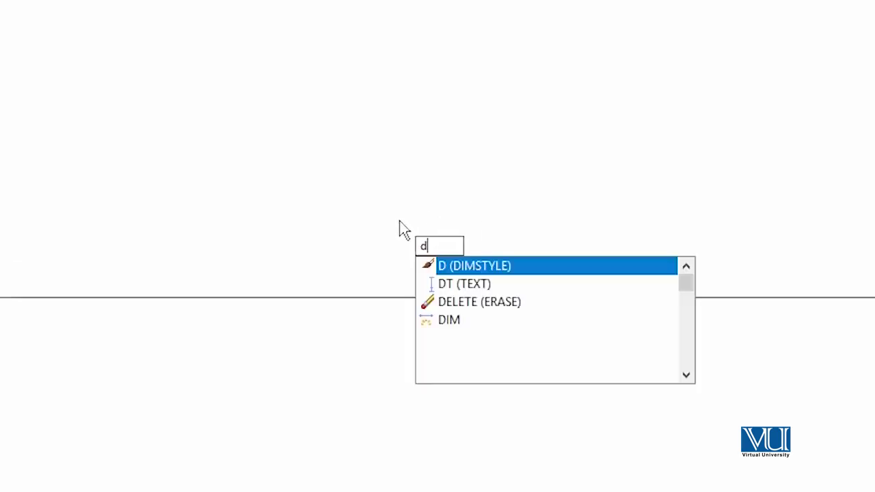
{"action": "key", "text": "Return"}
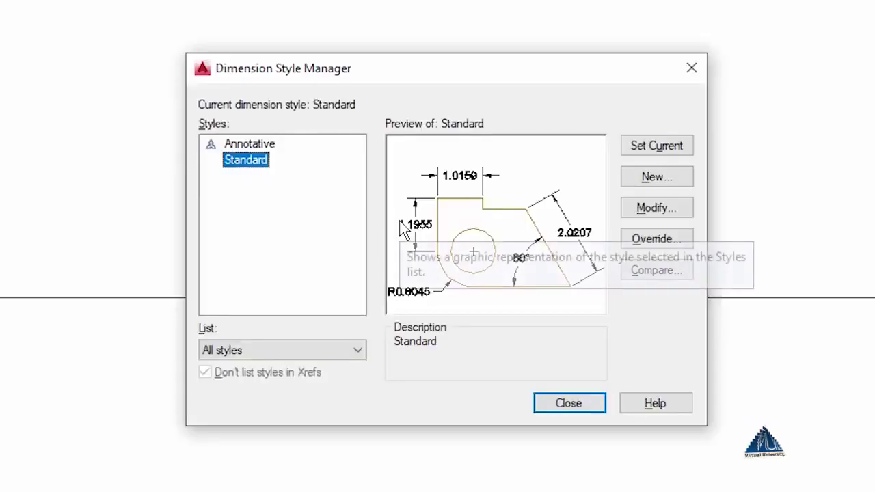
{"action": "left_click", "coordinate": [661, 207]}
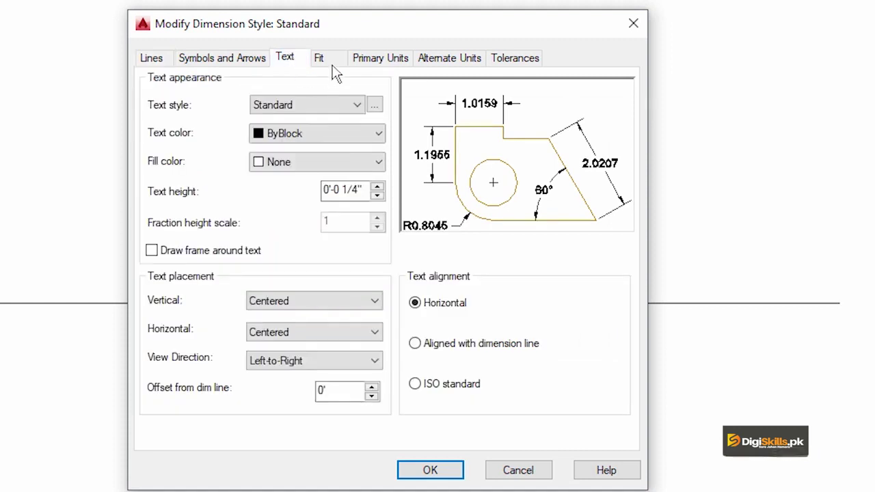
{"action": "left_click", "coordinate": [389, 62]}
{"action": "left_click", "coordinate": [305, 99]}
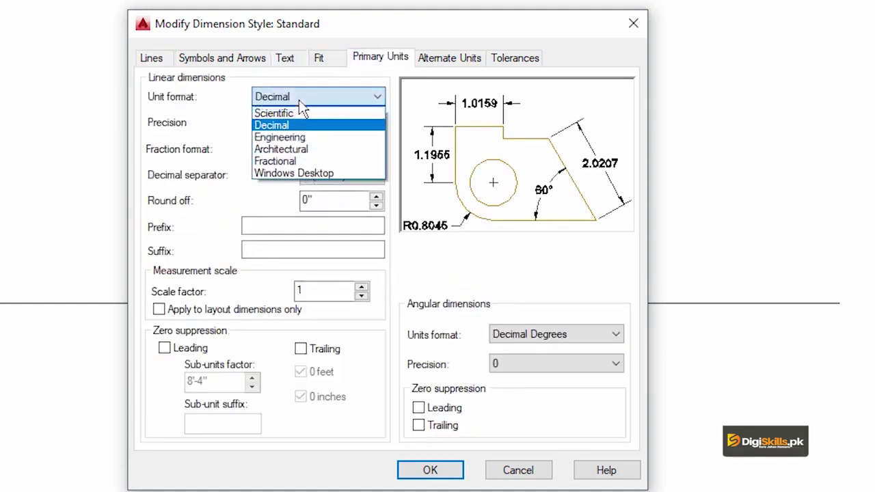
{"action": "left_click", "coordinate": [301, 138]}
{"action": "left_click", "coordinate": [313, 98]}
{"action": "left_click", "coordinate": [303, 149]}
{"action": "left_click", "coordinate": [300, 124]}
{"action": "left_click", "coordinate": [299, 133]}
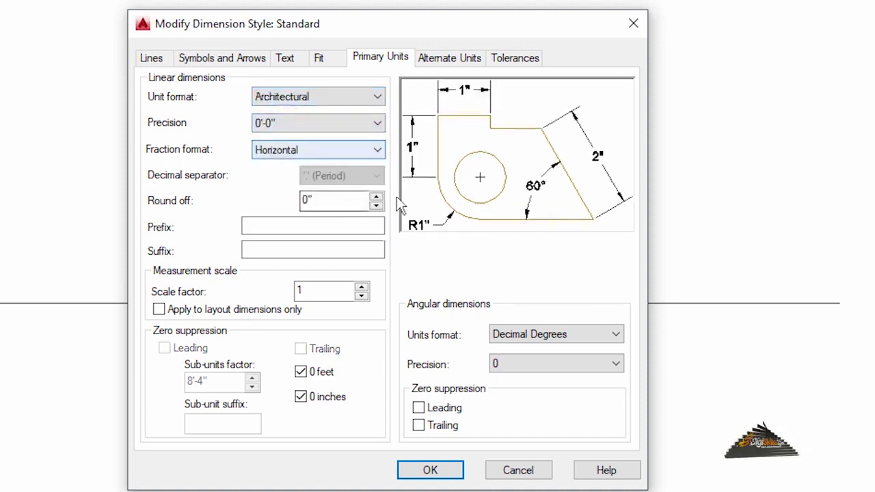
Set the dimension text height to 5 and apply the style change.
{"action": "left_click", "coordinate": [285, 59]}
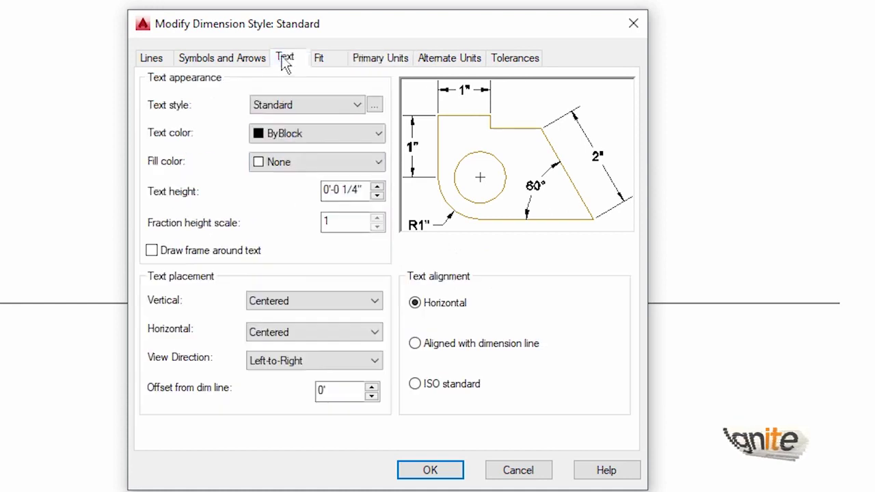
{"action": "left_click_drag", "start_coordinate": [368, 190], "coordinate": [280, 192]}
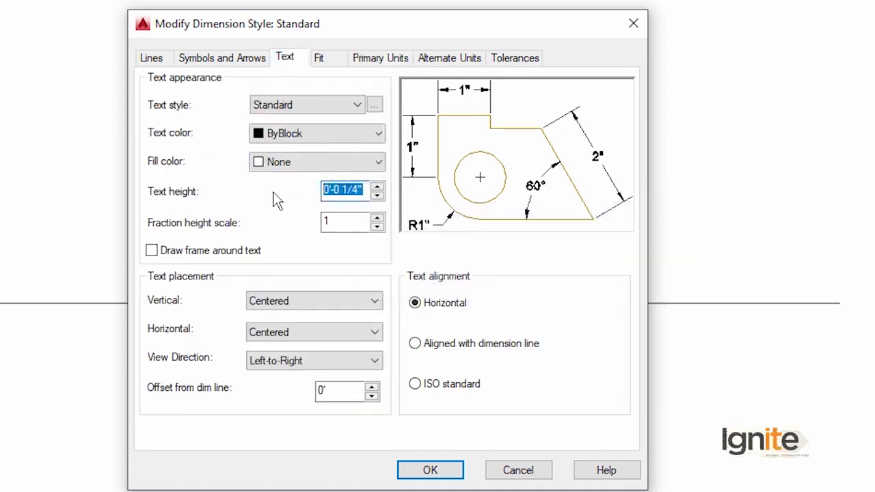
{"action": "type", "text": "5"}
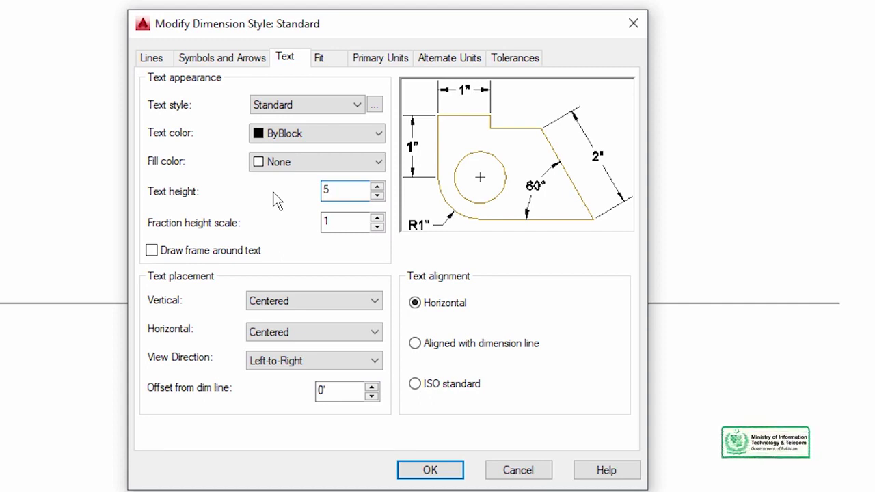
{"action": "left_click", "coordinate": [432, 473]}
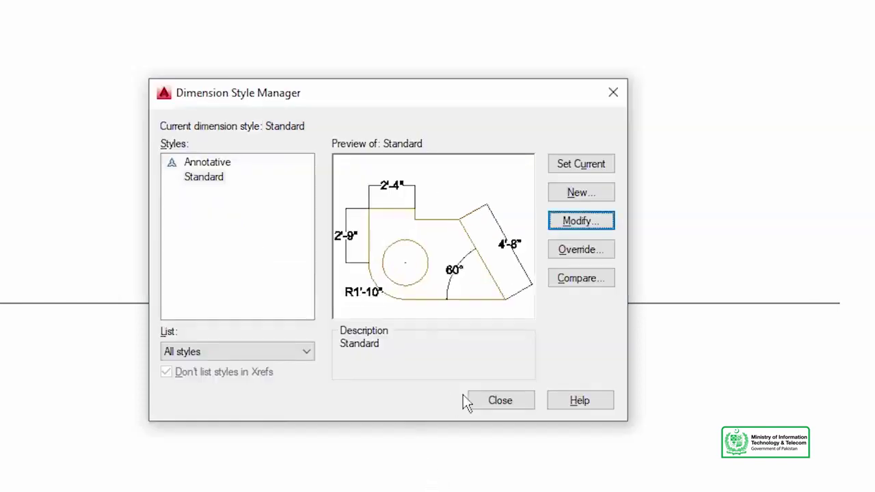
{"action": "left_click", "coordinate": [510, 403]}
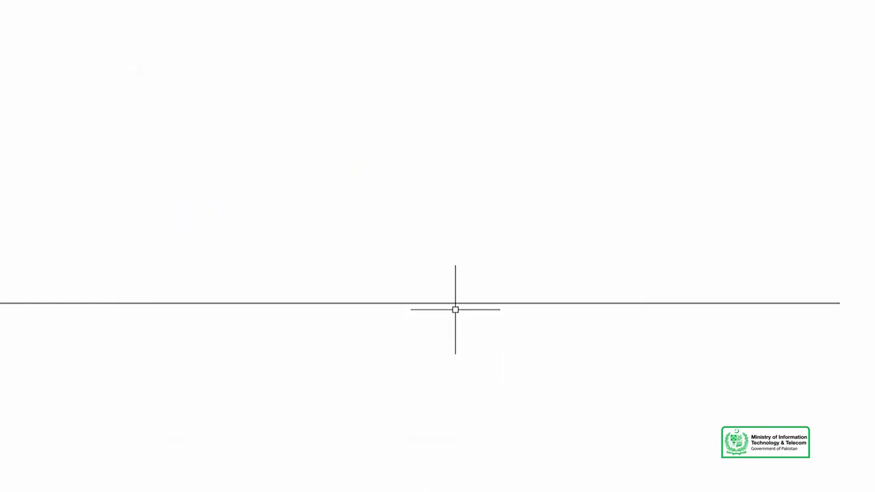
{"action": "type", "text": "un"}
{"action": "key", "text": "Return"}
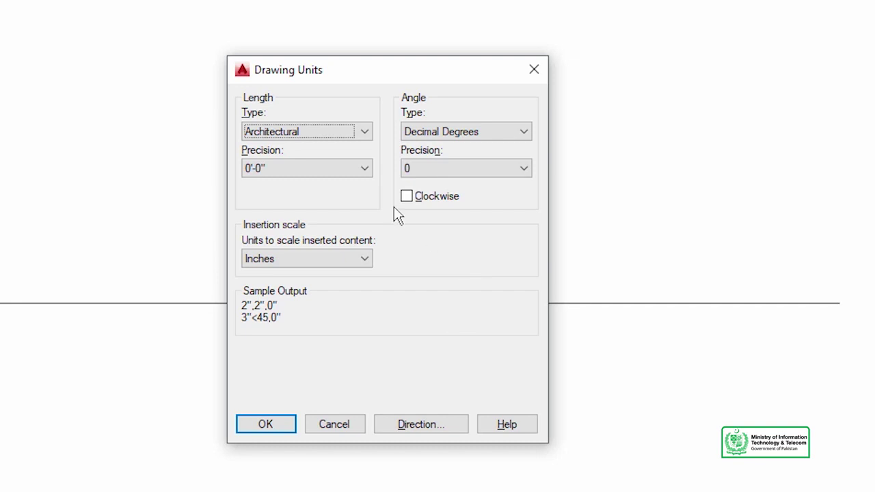
{"action": "left_click", "coordinate": [267, 424]}
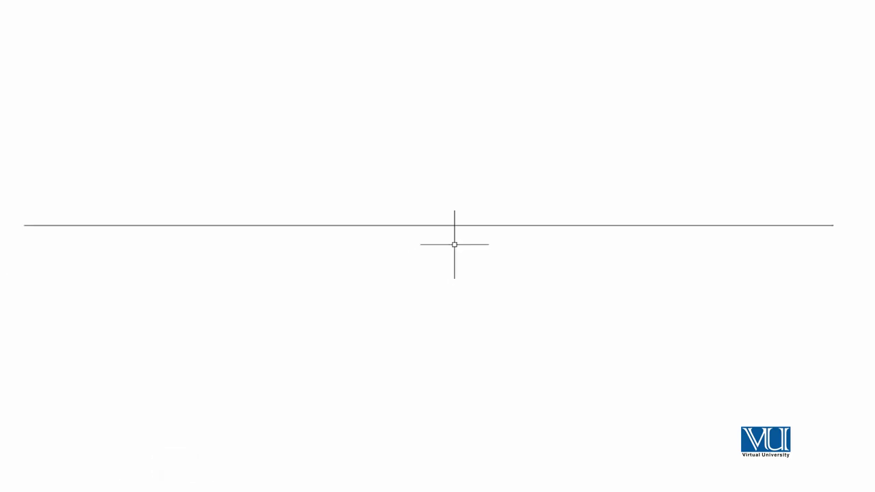
Measure the line between its left and right endpoints, reading 12'-0".
{"action": "type", "text": "di"}
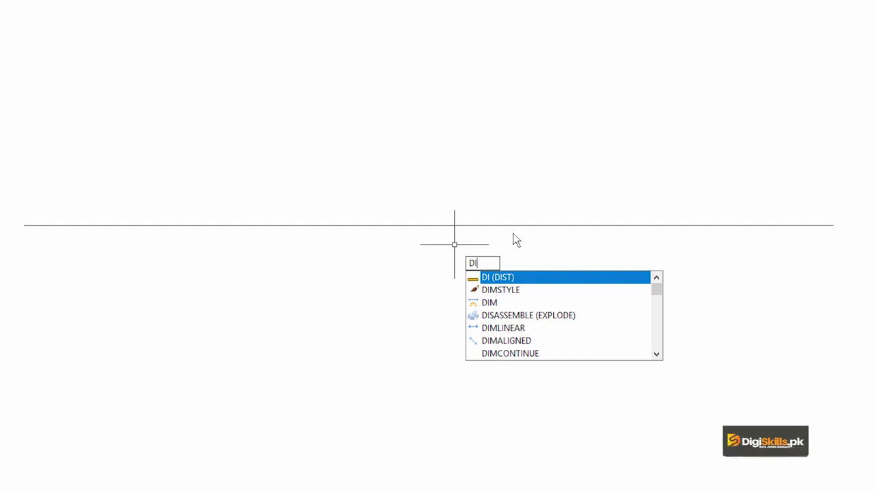
{"action": "key", "text": "Return"}
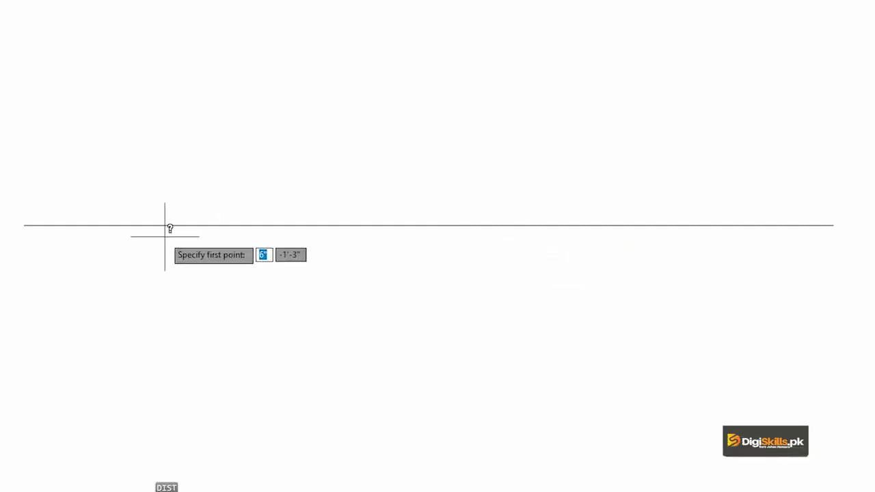
{"action": "left_click", "coordinate": [24, 224]}
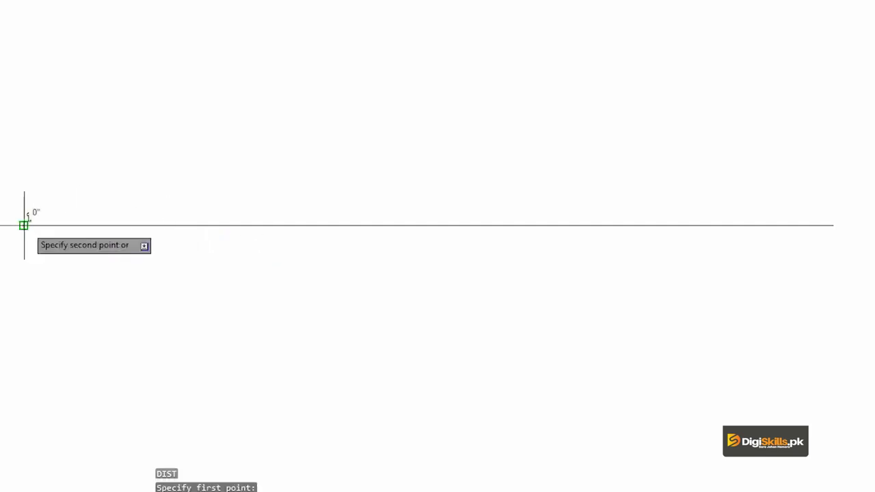
{"action": "left_click", "coordinate": [833, 225]}
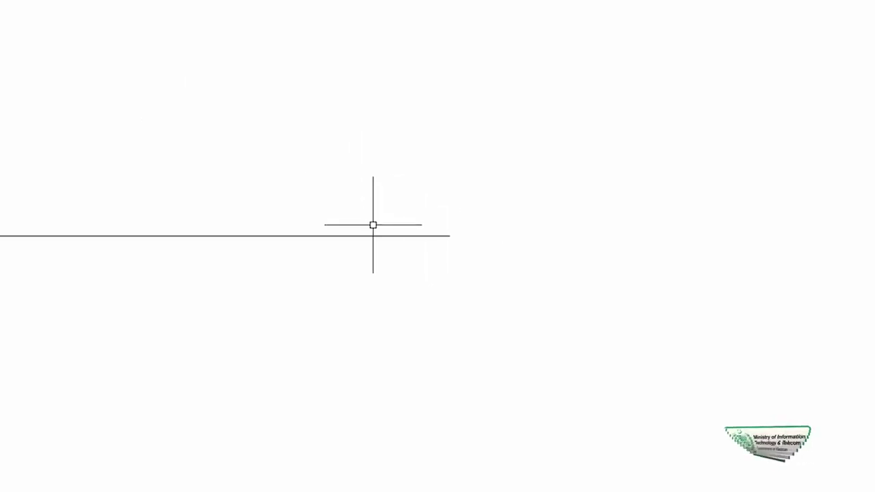
Start a second distance measurement from the line's left end, then end it.
{"action": "type", "text": "DI"}
{"action": "key", "text": "Return"}
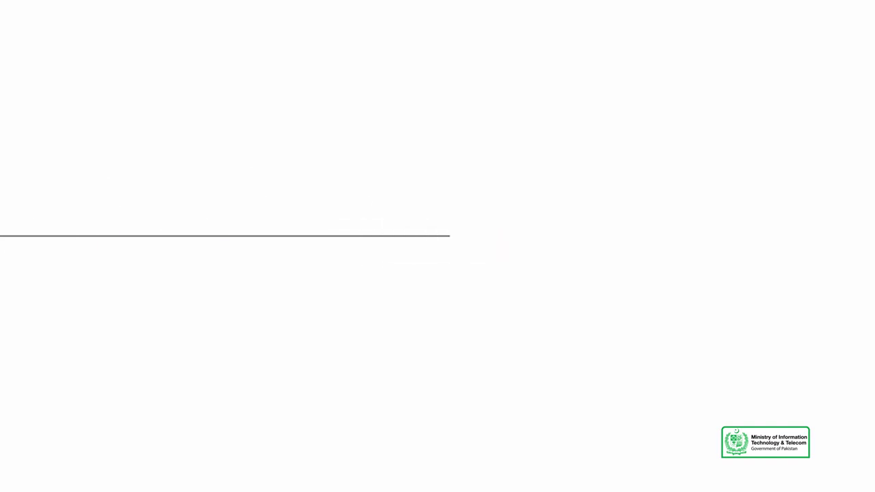
{"action": "left_click", "coordinate": [124, 236]}
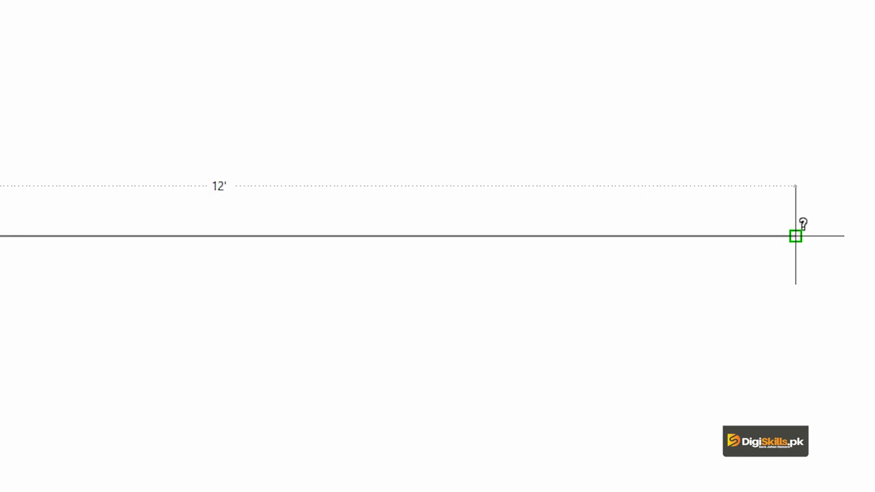
{"action": "key", "text": "Return"}
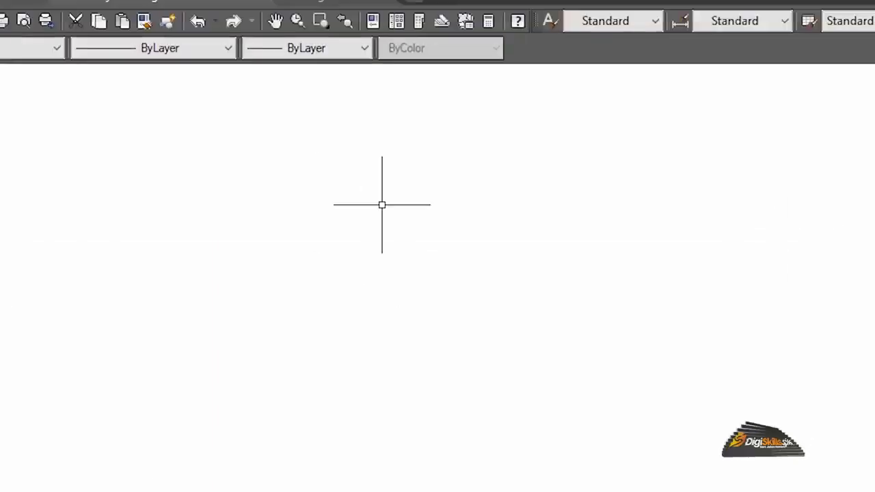
Quick-dimension the horizontal line, placing the 12' dimension above it.
{"action": "left_click", "coordinate": [435, 14]}
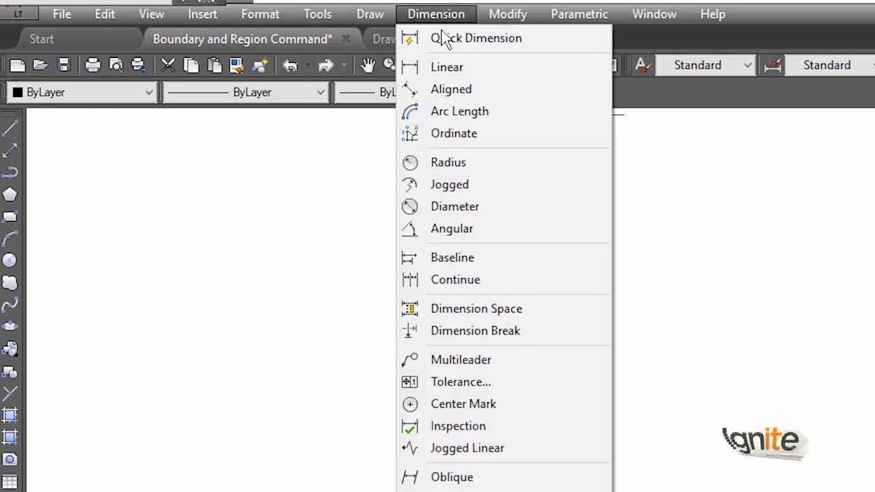
{"action": "left_click", "coordinate": [444, 39]}
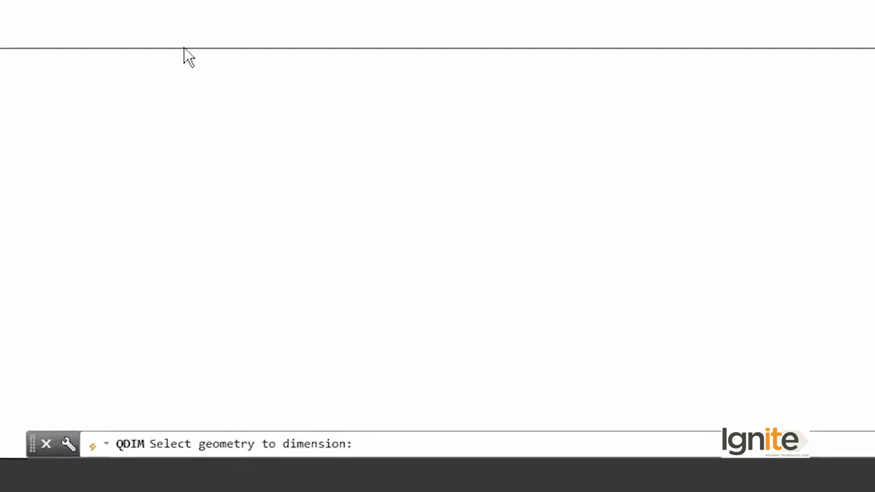
{"action": "left_click", "coordinate": [184, 48]}
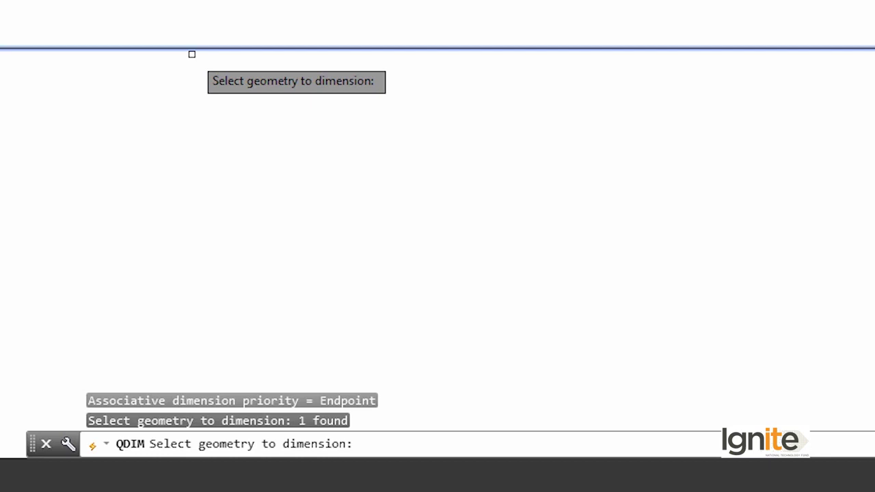
{"action": "key", "text": "Return"}
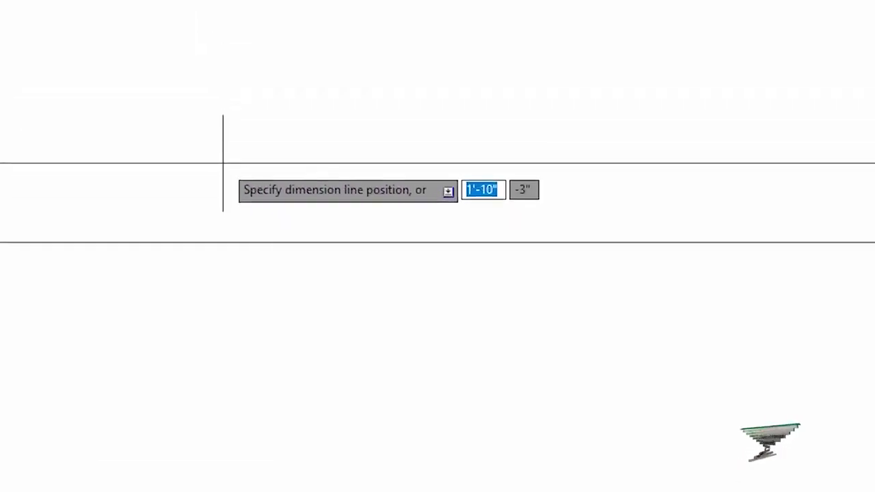
{"action": "left_click", "coordinate": [225, 152]}
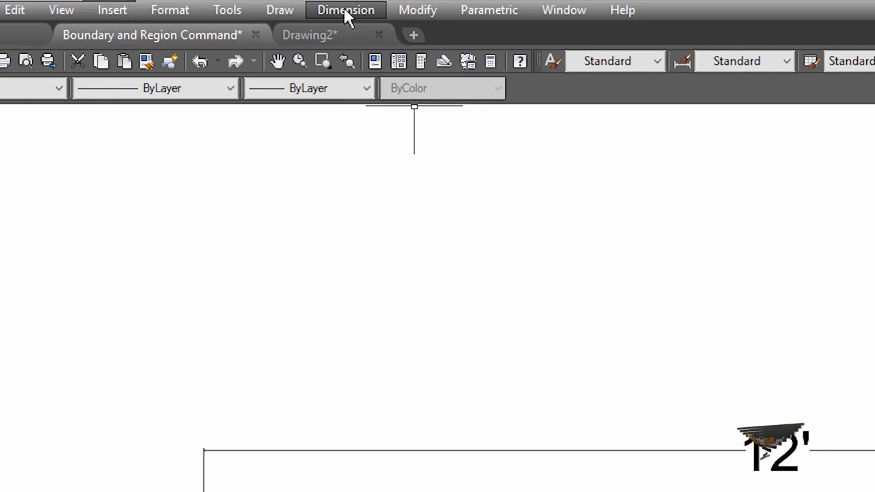
{"action": "left_click", "coordinate": [345, 14]}
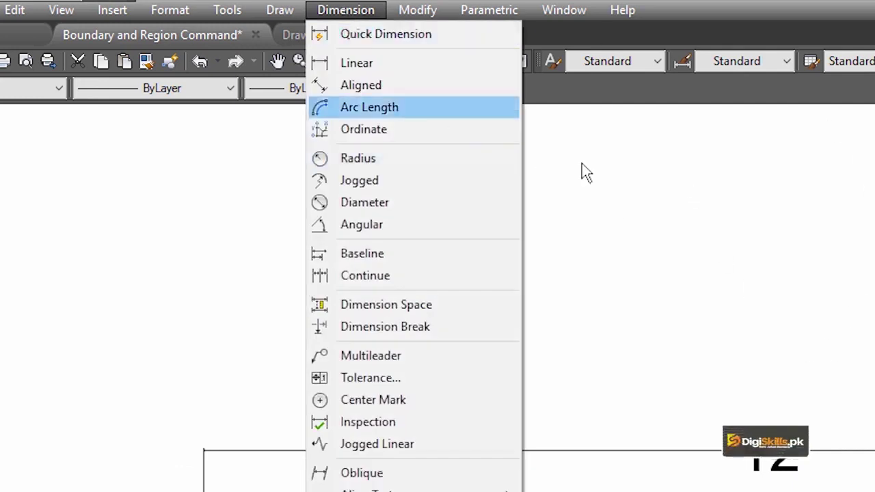
Quick-dimension the other horizontal line, stacking a second 12' dimension above the first.
{"action": "left_click", "coordinate": [675, 328]}
{"action": "left_click", "coordinate": [482, 335]}
{"action": "left_click", "coordinate": [345, 10]}
{"action": "left_click", "coordinate": [353, 34]}
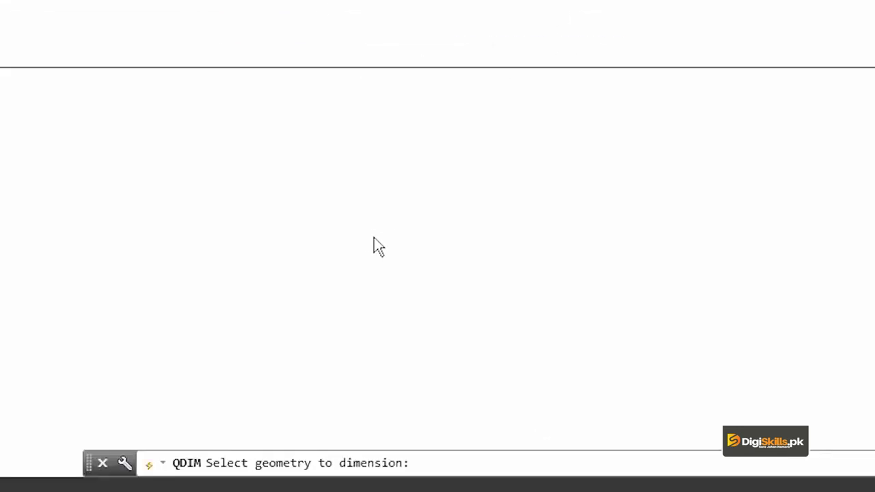
{"action": "left_click", "coordinate": [377, 69]}
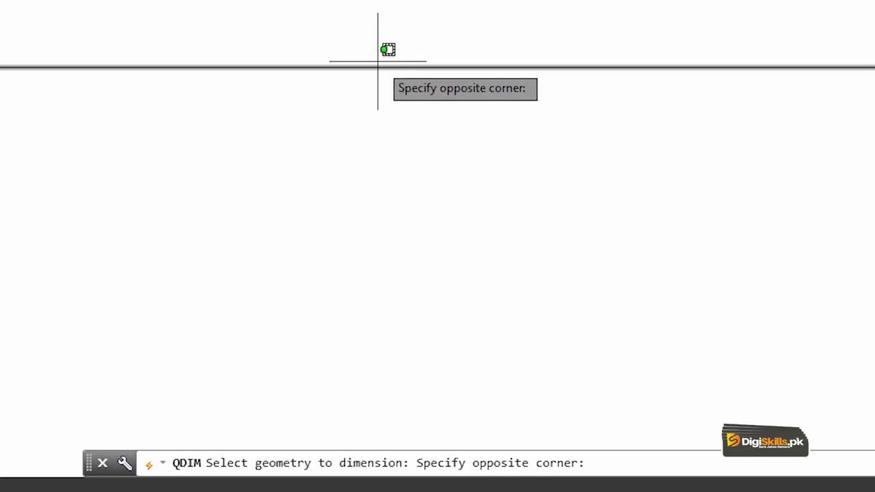
{"action": "left_click", "coordinate": [402, 69]}
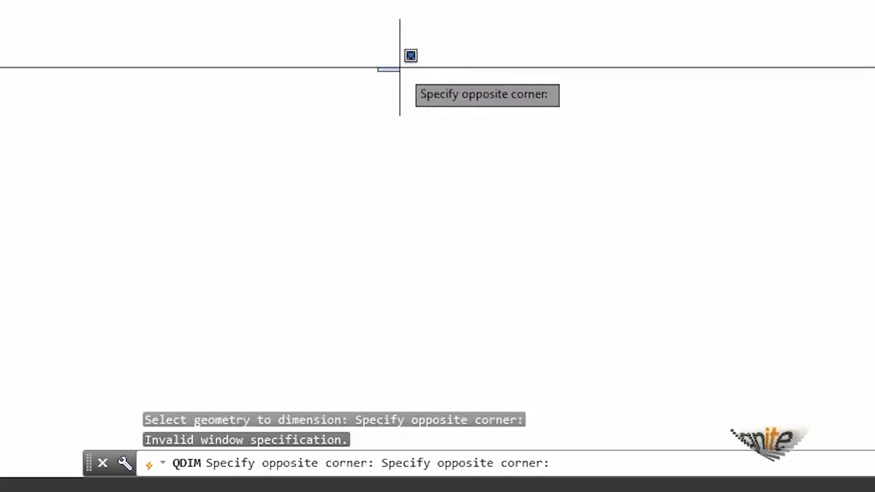
{"action": "left_click", "coordinate": [384, 64]}
{"action": "left_click", "coordinate": [383, 63]}
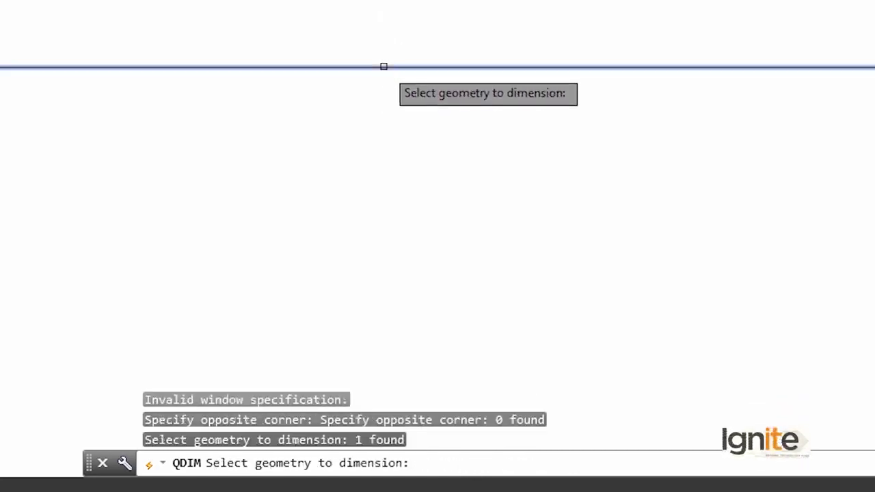
{"action": "key", "text": "Return"}
{"action": "left_click", "coordinate": [389, 49]}
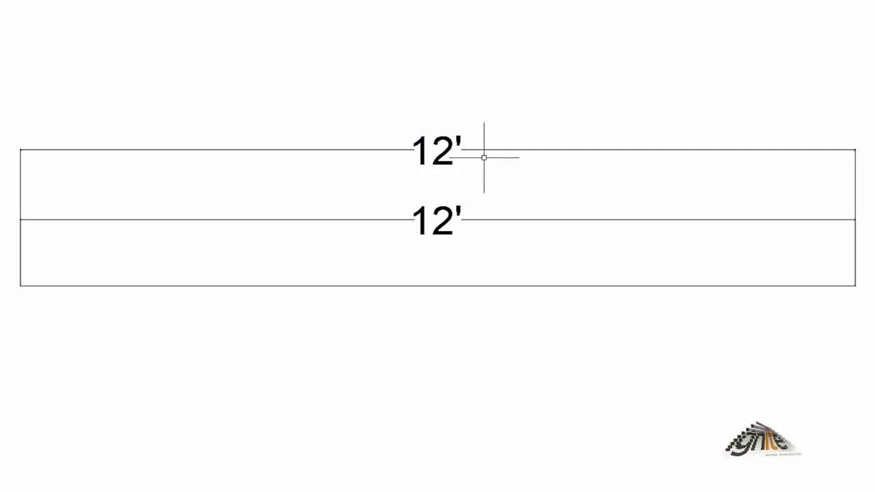
Select and delete the outer rectangle, then the remaining rectangle, with their dimensions.
{"action": "left_click", "coordinate": [453, 149]}
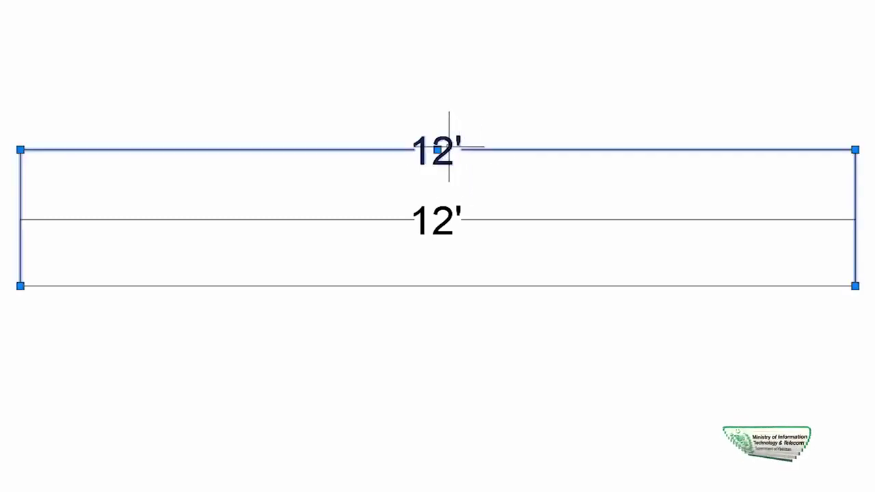
{"action": "key", "text": "Delete"}
{"action": "left_click", "coordinate": [448, 213]}
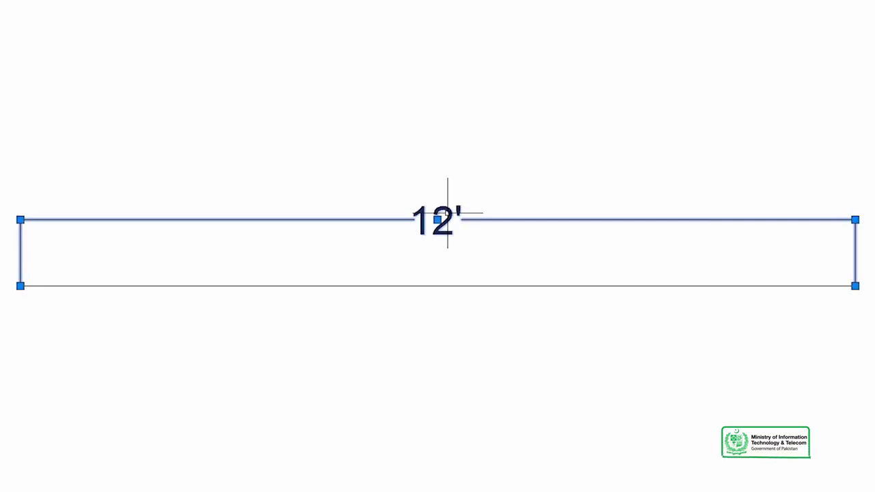
{"action": "key", "text": "Delete"}
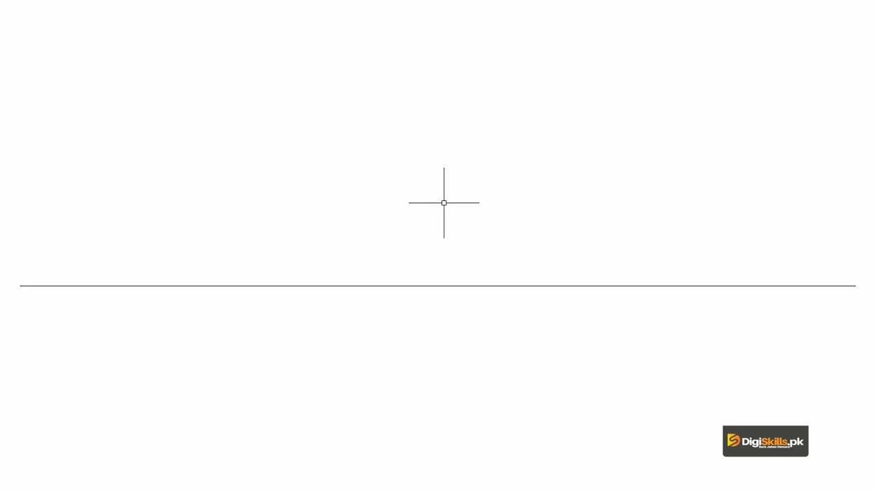
Draw three rectangles, including a small one at the upper right.
{"action": "left_click", "coordinate": [12, 212]}
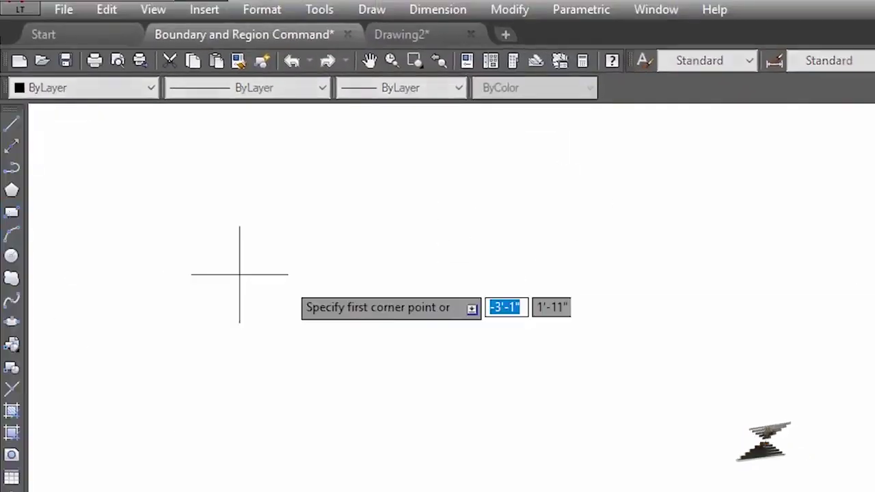
{"action": "left_click", "coordinate": [363, 256]}
{"action": "left_click", "coordinate": [562, 386]}
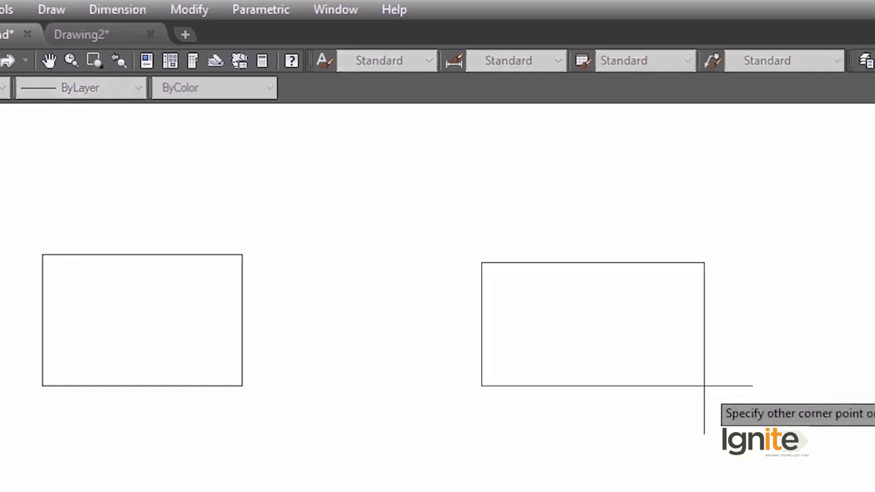
{"action": "left_click", "coordinate": [872, 387]}
{"action": "left_click", "coordinate": [9, 257]}
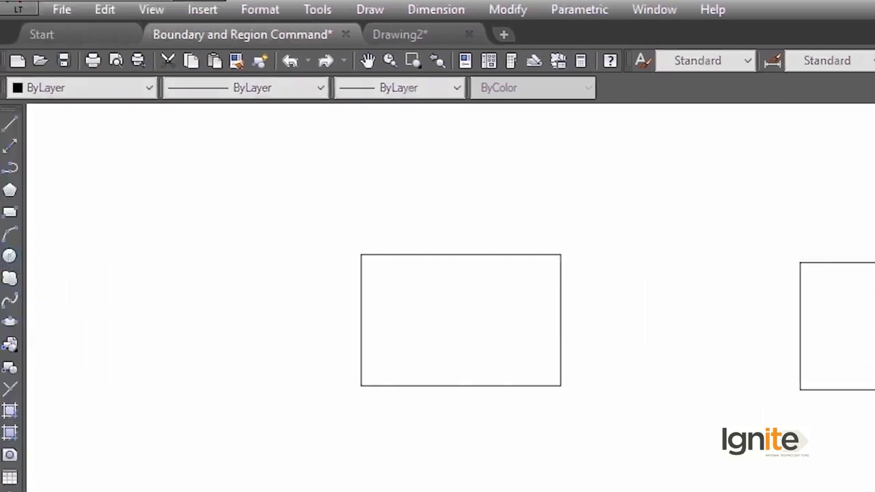
{"action": "left_click", "coordinate": [11, 212]}
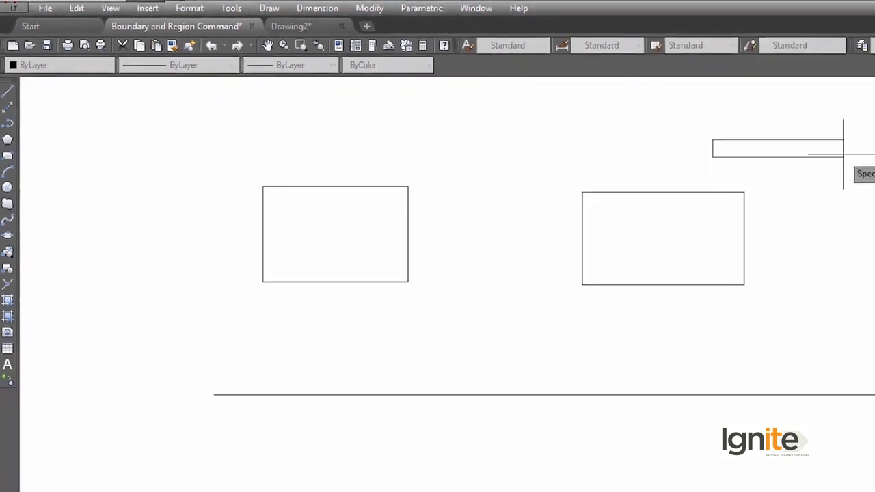
{"action": "left_click", "coordinate": [840, 100]}
Draw a circle by centre and radius between the rectangles.
{"action": "left_click", "coordinate": [8, 187]}
{"action": "left_click", "coordinate": [495, 299]}
{"action": "left_click", "coordinate": [495, 346]}
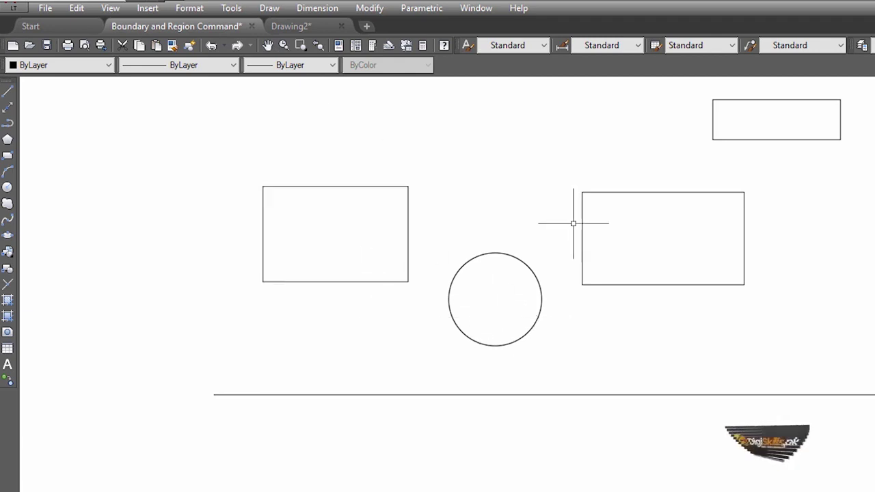
Show the left rectangle's Properties: closed polyline, 413 sq. in. area, 6'-11" length.
{"action": "left_click", "coordinate": [342, 185]}
{"action": "right_click", "coordinate": [341, 186]}
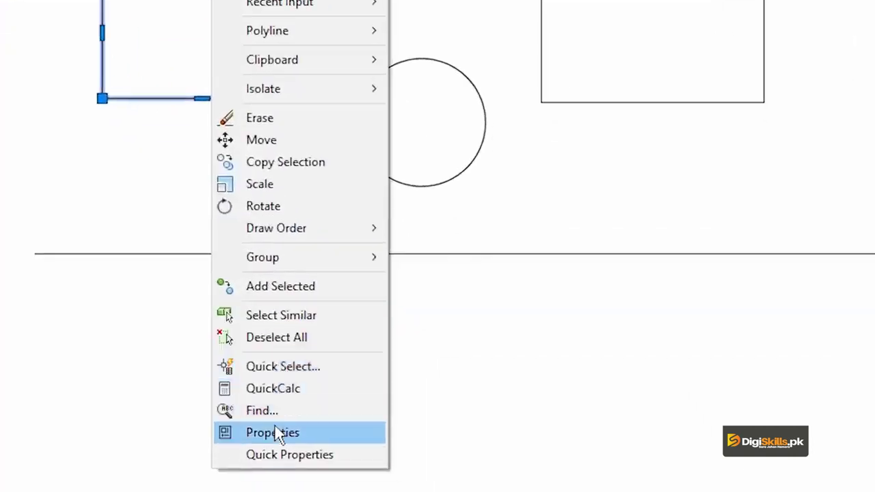
{"action": "left_click", "coordinate": [277, 433]}
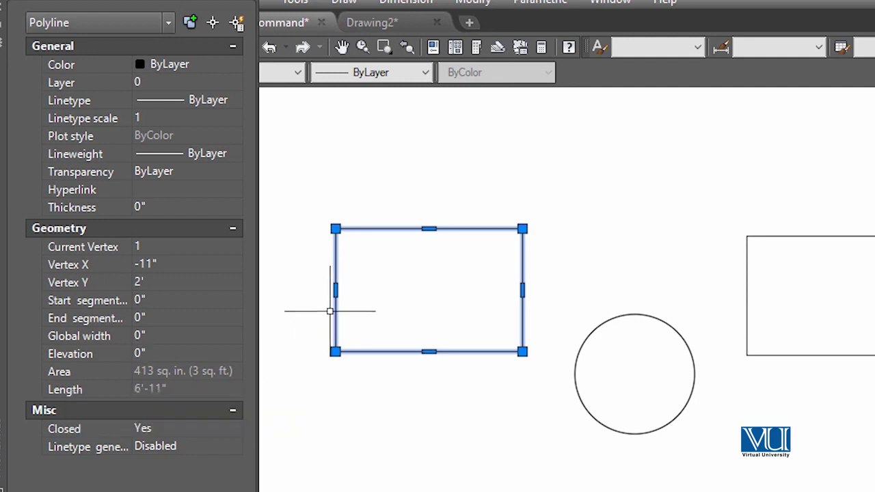
{"action": "left_click", "coordinate": [2, 11]}
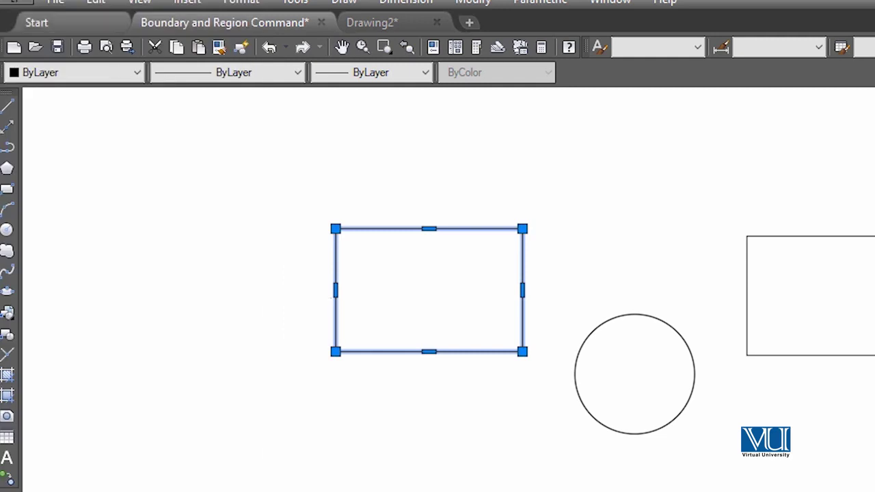
{"action": "right_click", "coordinate": [522, 351]}
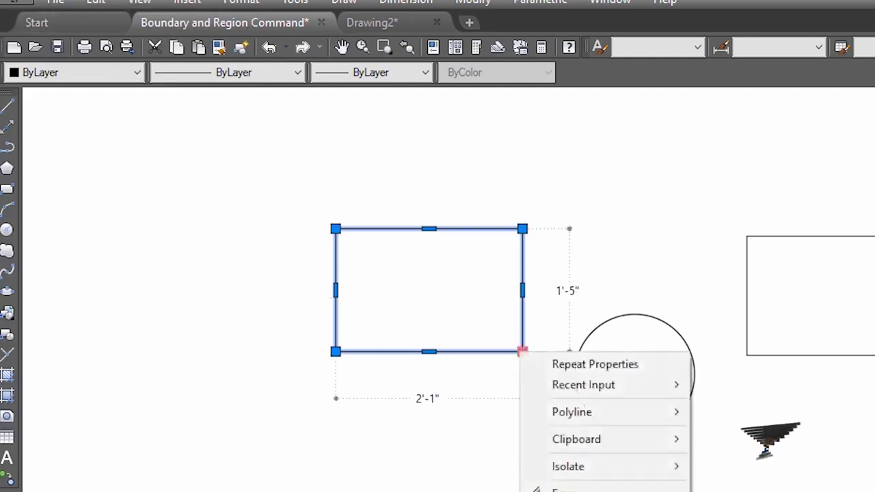
{"action": "left_click", "coordinate": [599, 445]}
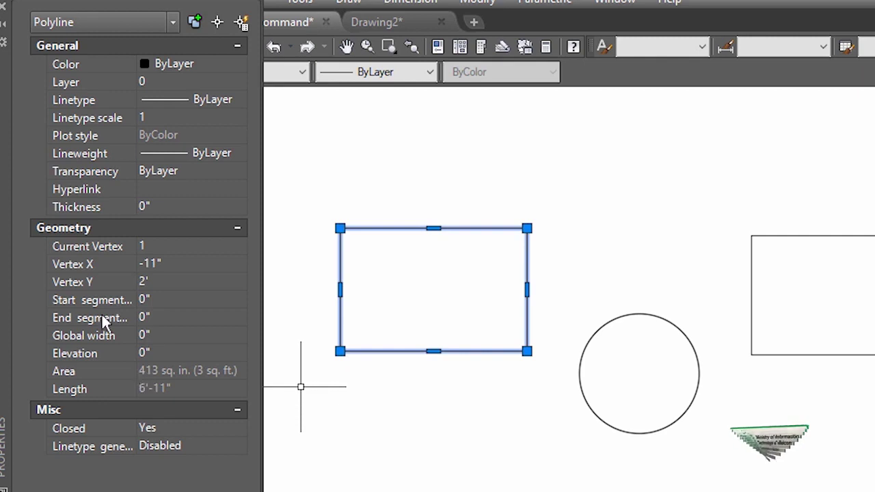
{"action": "key", "text": "Escape"}
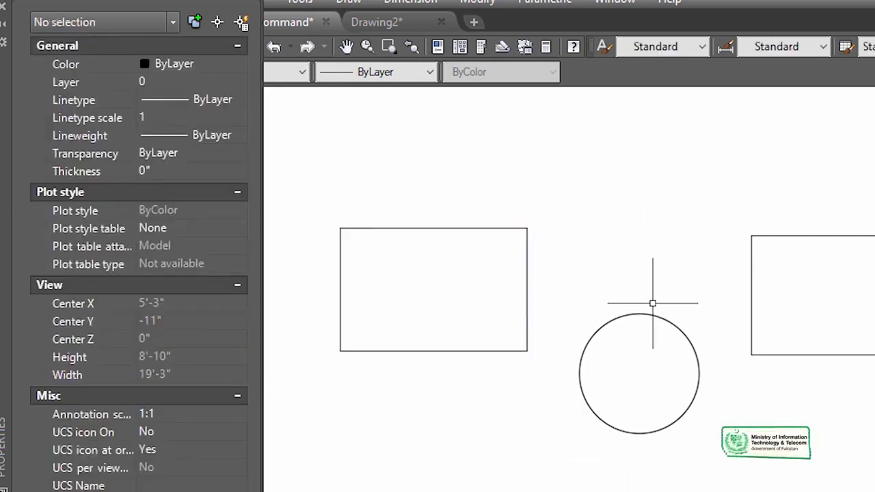
LIST the circle and highlight its 201 sq in area, with radius 0'-8" and circumference 4'-2".
{"action": "type", "text": "LI"}
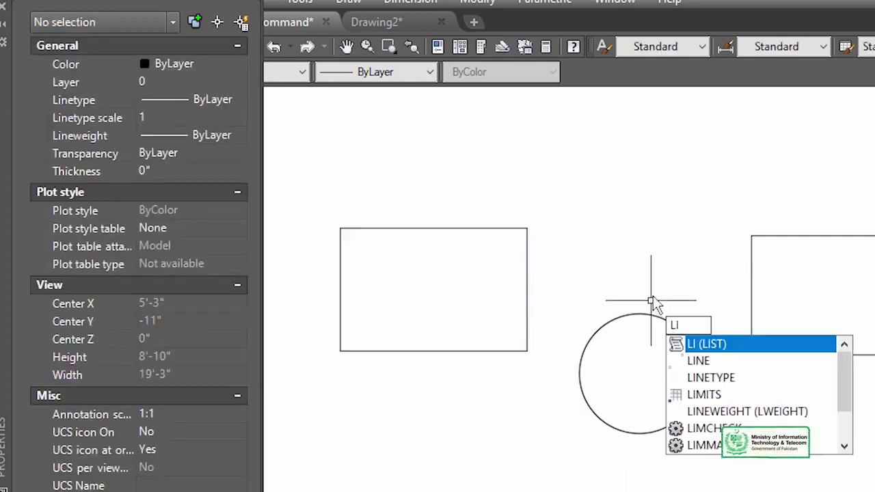
{"action": "type", "text": "ST"}
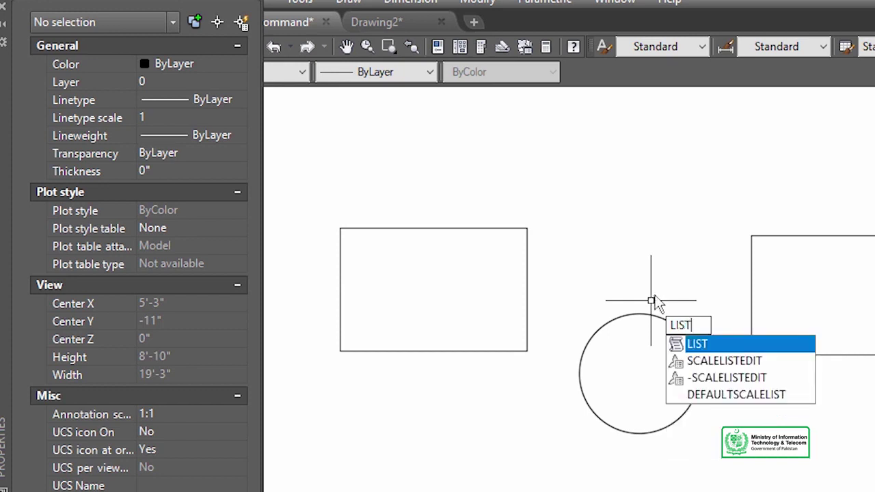
{"action": "key", "text": "BackSpace"}
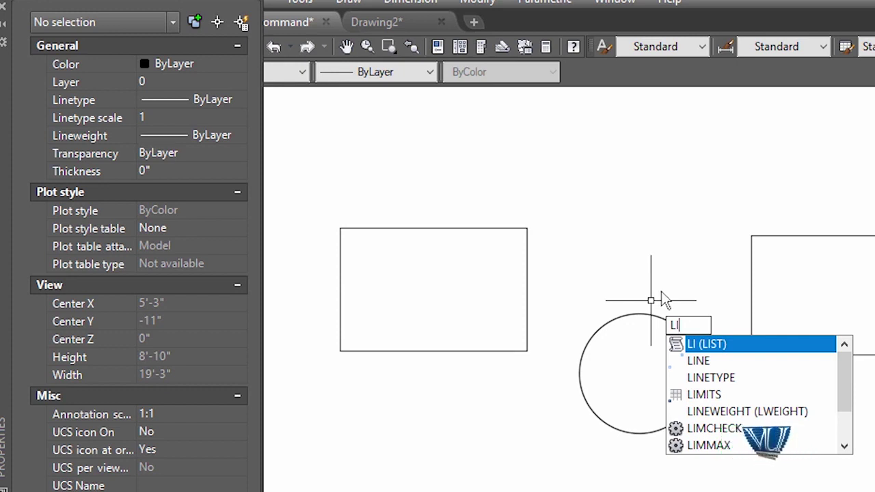
{"action": "key", "text": "Return"}
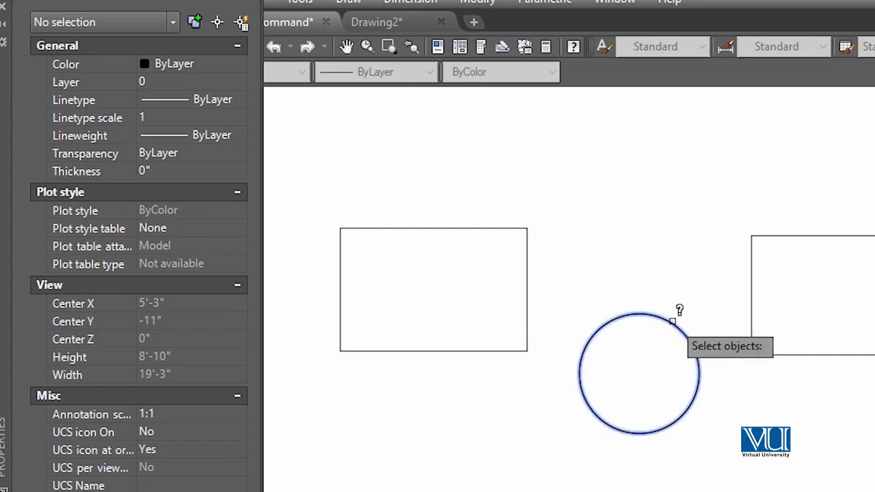
{"action": "left_click", "coordinate": [679, 319]}
{"action": "key", "text": "Return"}
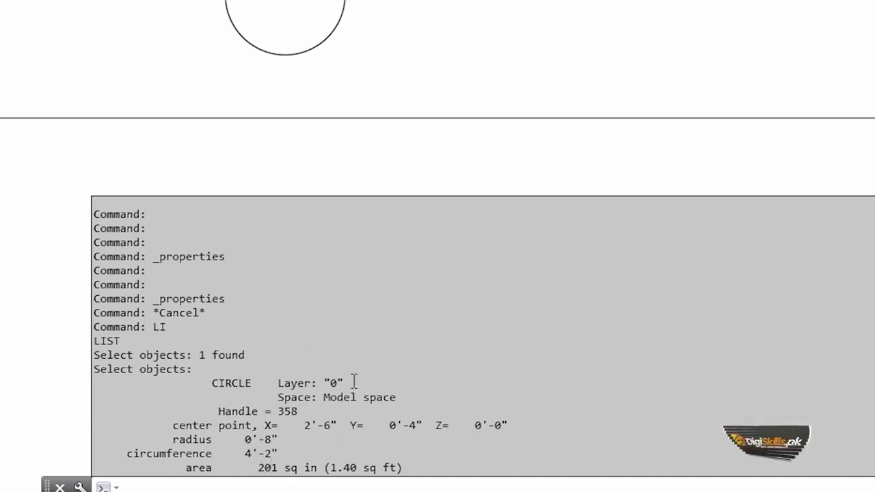
{"action": "left_click_drag", "start_coordinate": [258, 469], "coordinate": [335, 478]}
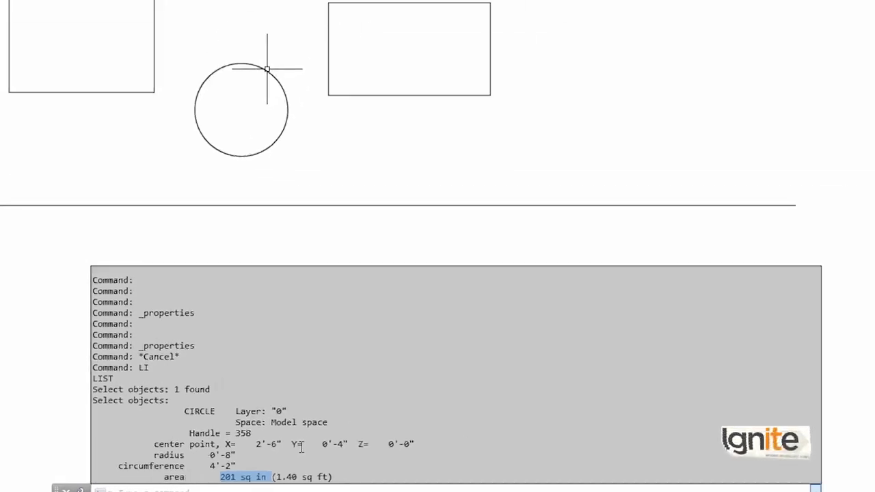
{"action": "key", "text": "Escape"}
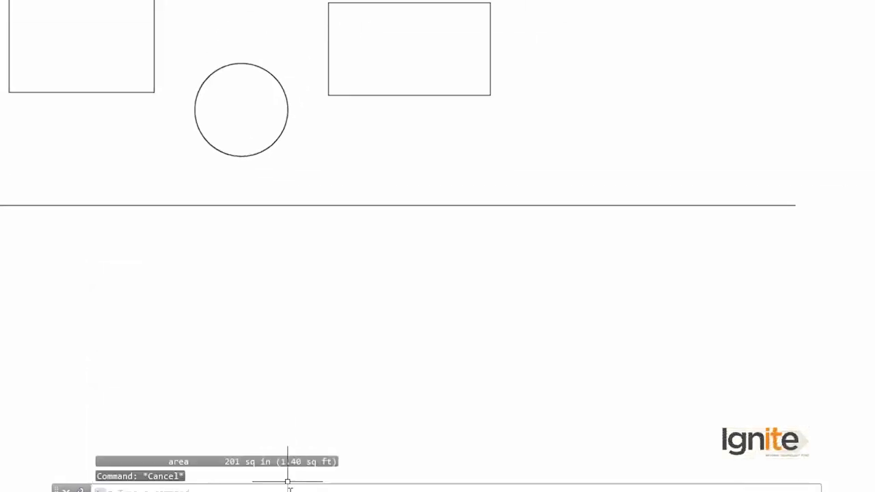
LIST the rectangle beside the circle, reporting 448 square in. area and 7'-4" perimeter.
{"action": "type", "text": "lis"}
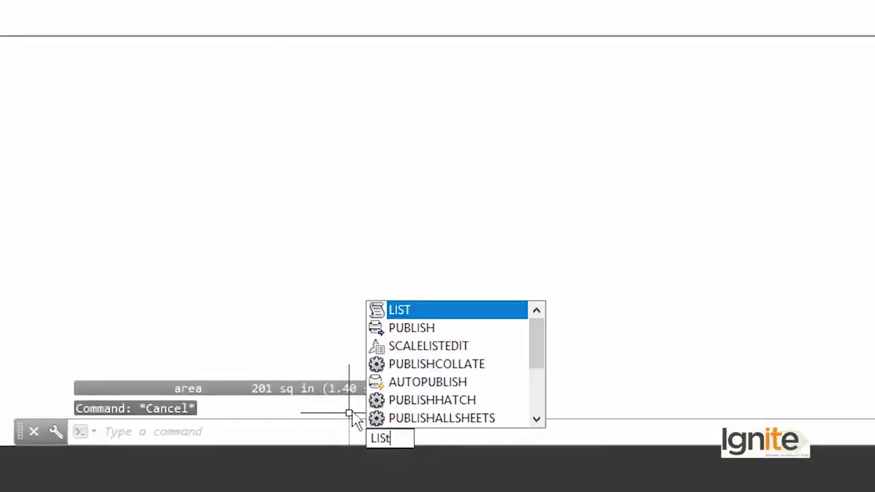
{"action": "type", "text": "t"}
{"action": "key", "text": "Return"}
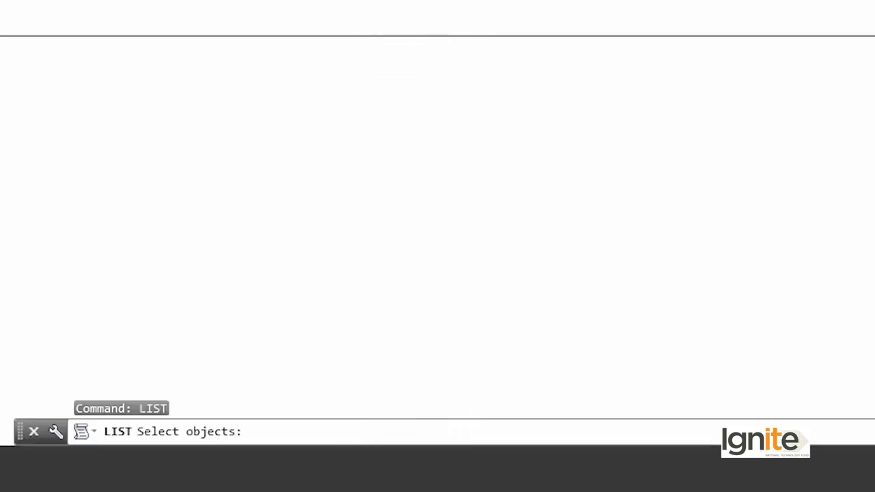
{"action": "left_click", "coordinate": [442, 188]}
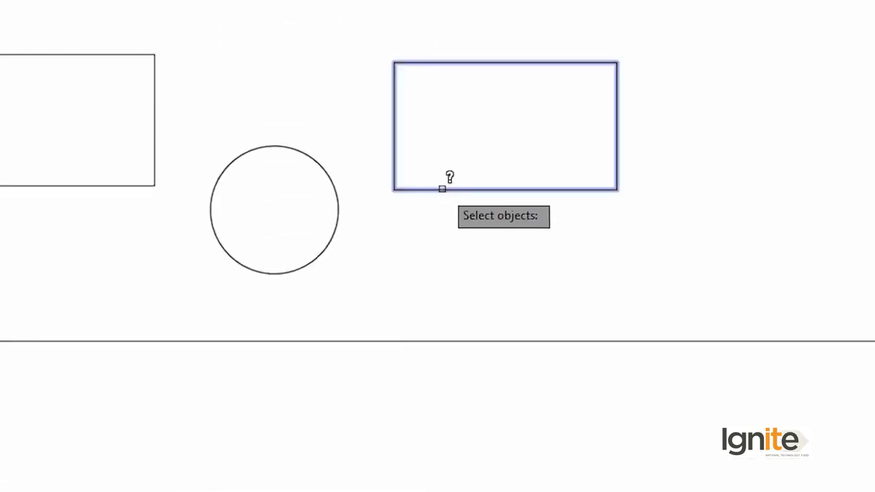
{"action": "key", "text": "Return"}
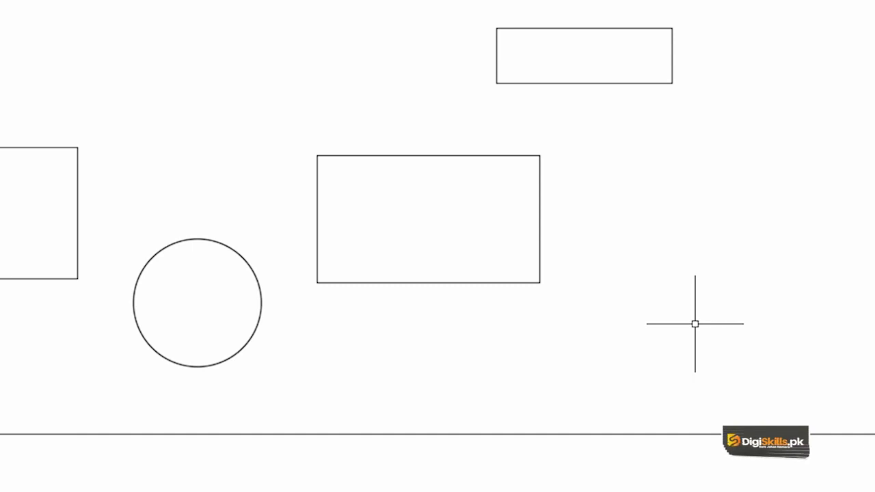
Measure the rectangle's area by its four corners with AA: 448 square in., perimeter 7'-4".
{"action": "type", "text": "a"}
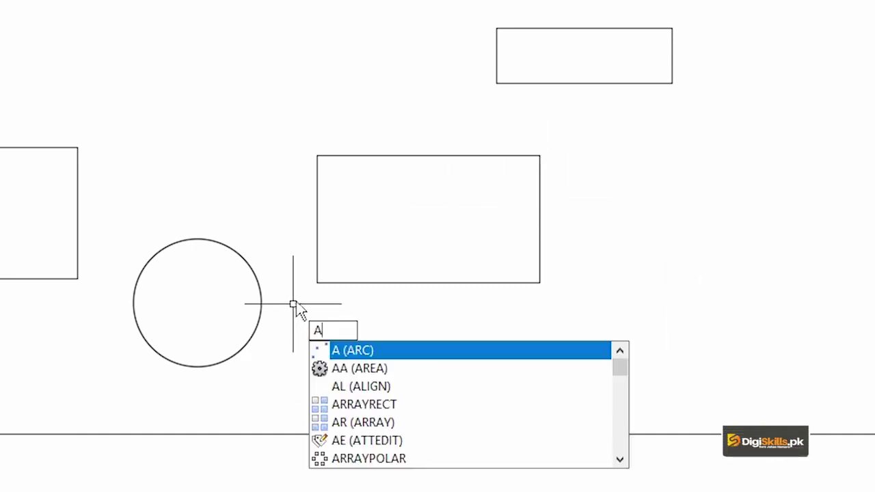
{"action": "type", "text": "a"}
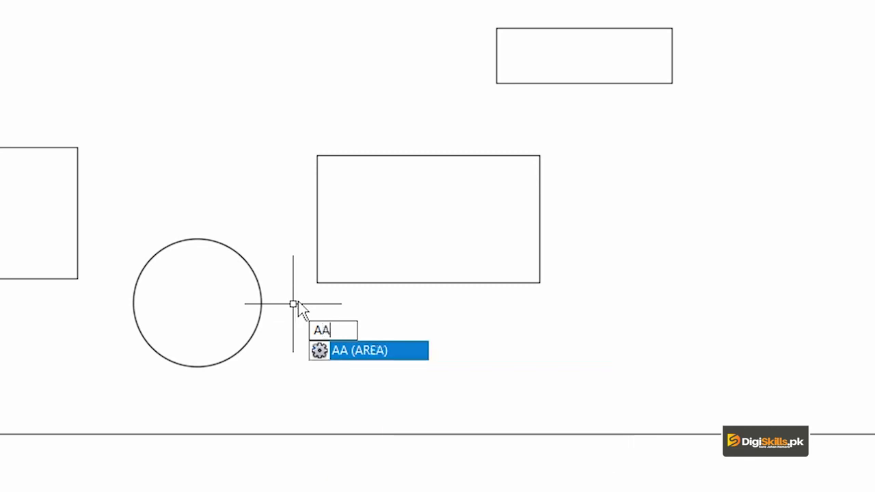
{"action": "key", "text": "Return"}
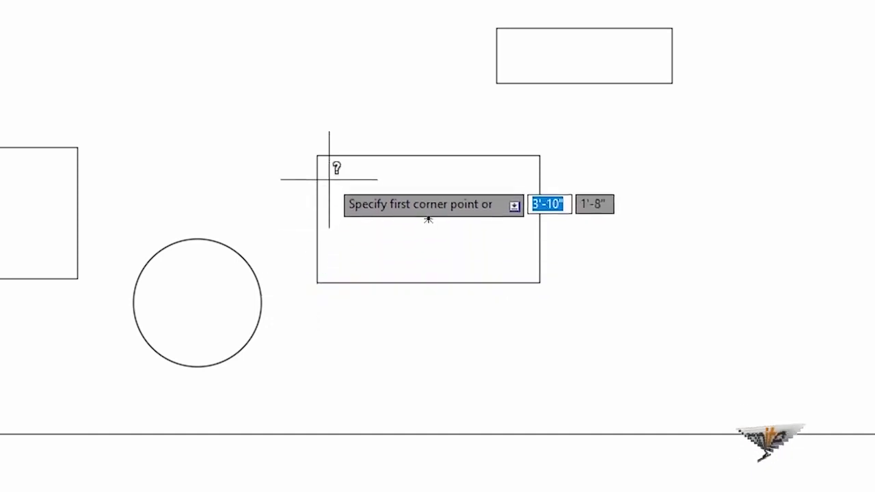
{"action": "left_click", "coordinate": [317, 156]}
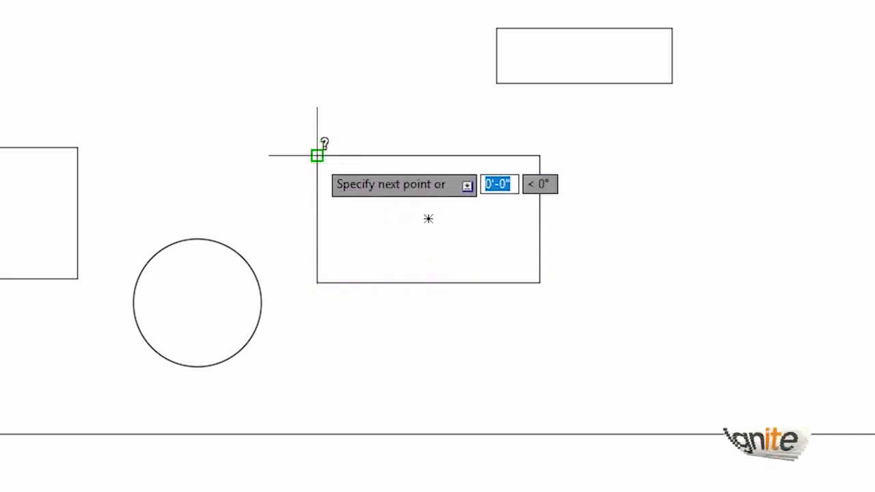
{"action": "left_click", "coordinate": [540, 156]}
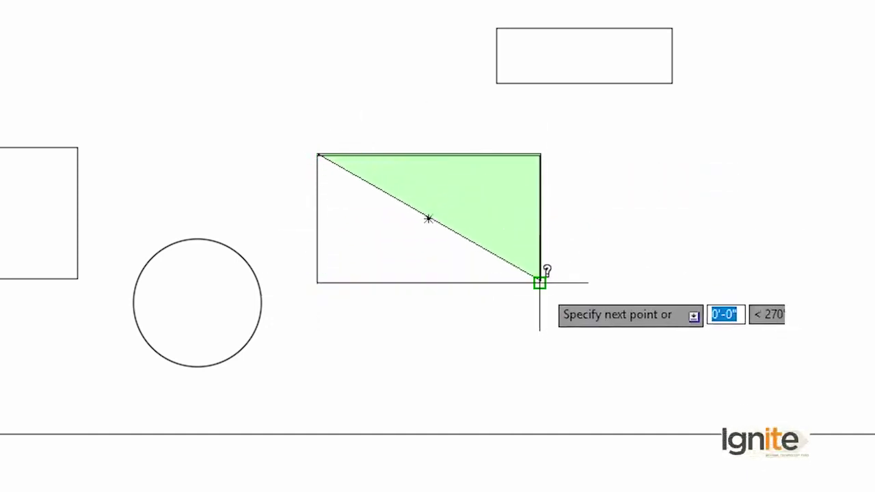
{"action": "left_click", "coordinate": [540, 281]}
{"action": "left_click", "coordinate": [317, 281]}
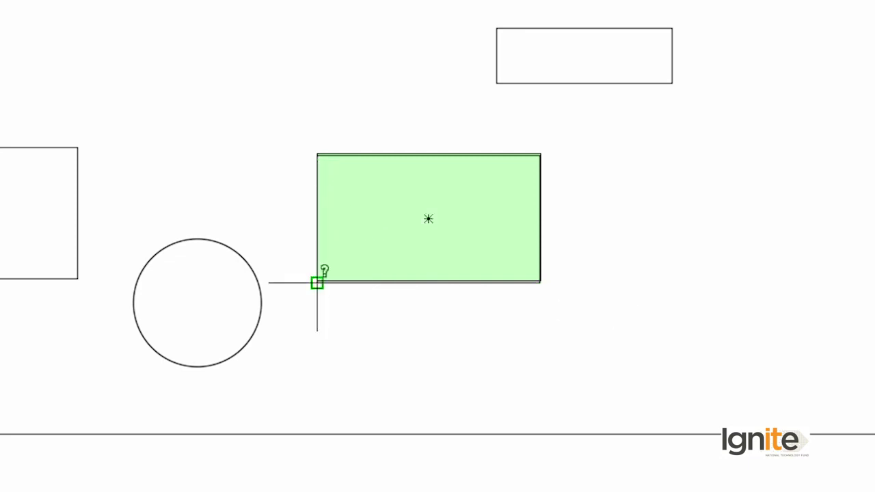
{"action": "key", "text": "Return"}
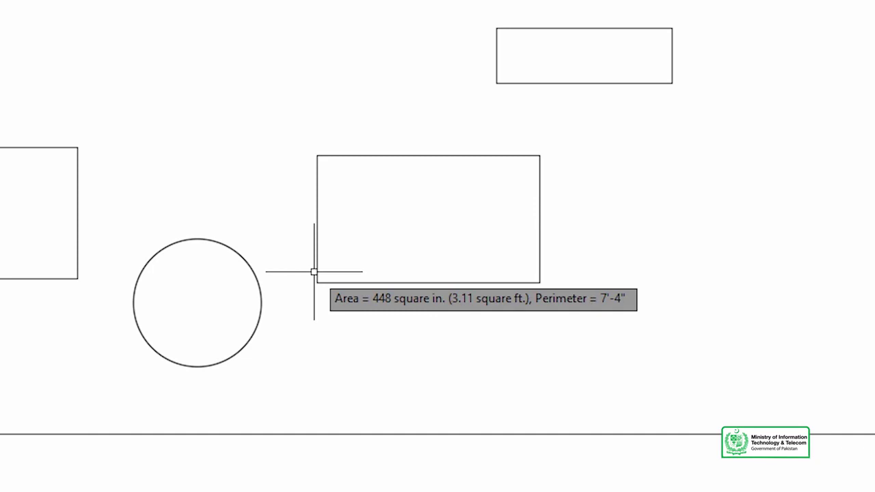
{"action": "key", "text": "Escape"}
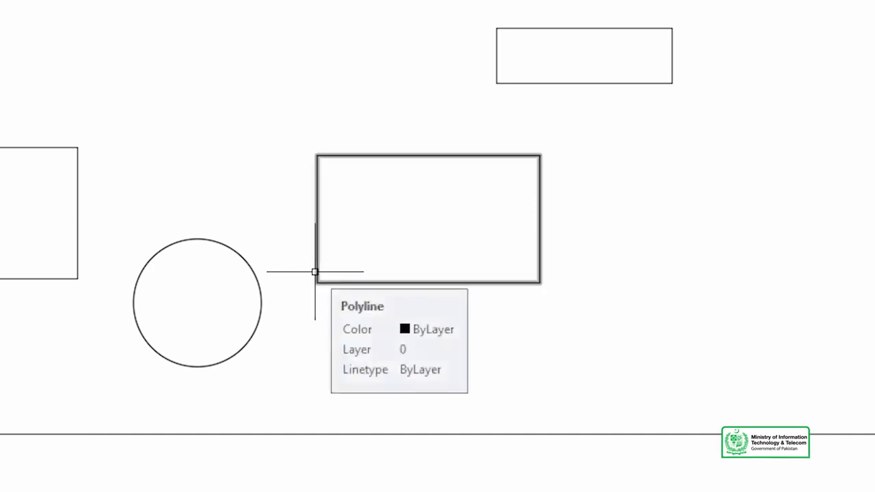
Start a fresh AREA measurement with AA.
{"action": "type", "text": "aa"}
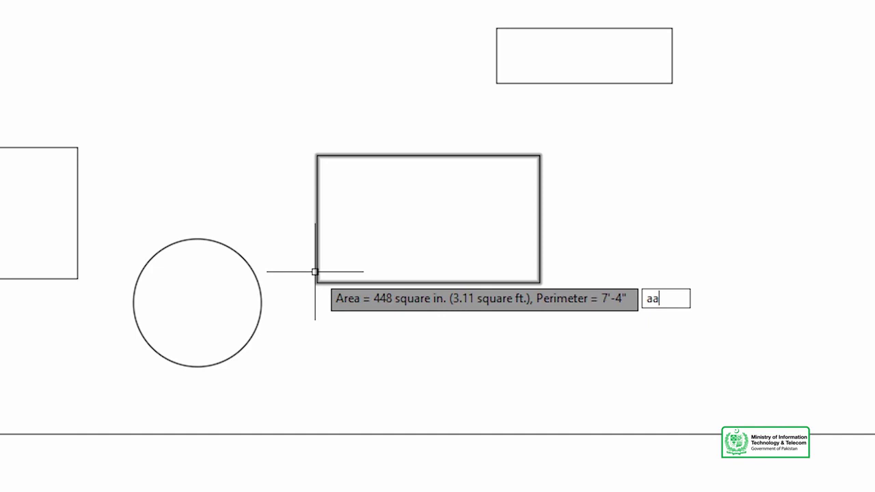
{"action": "key", "text": "Escape"}
{"action": "type", "text": "aa"}
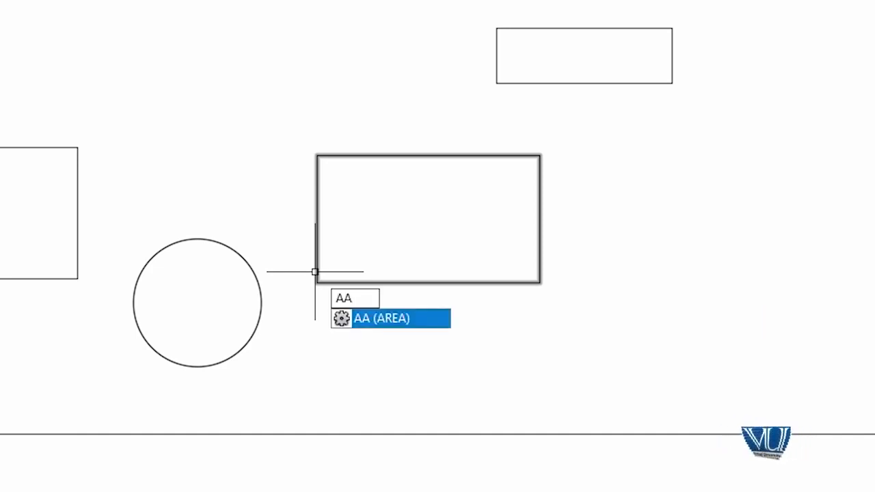
{"action": "key", "text": "Return"}
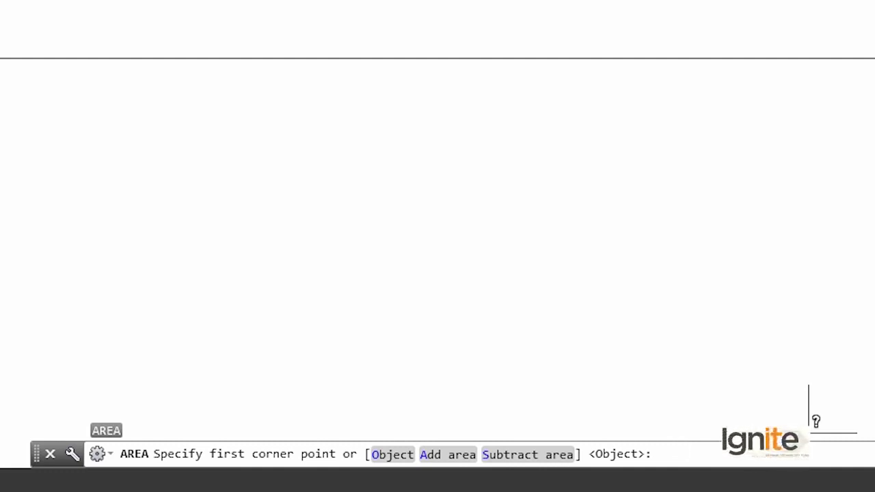
Measure the rectangle beside the circle as an object: 448 square in. (3.11 square ft.), perimeter 7'-4".
{"action": "key", "text": "Return"}
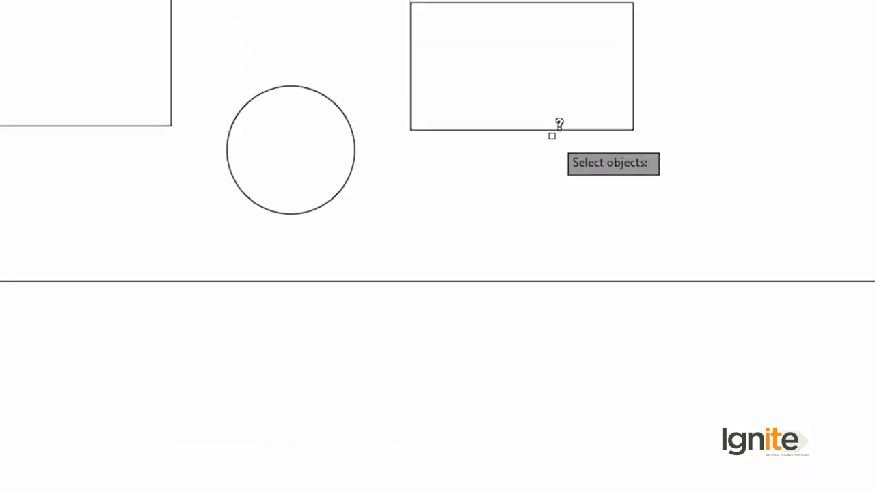
{"action": "left_click", "coordinate": [549, 212]}
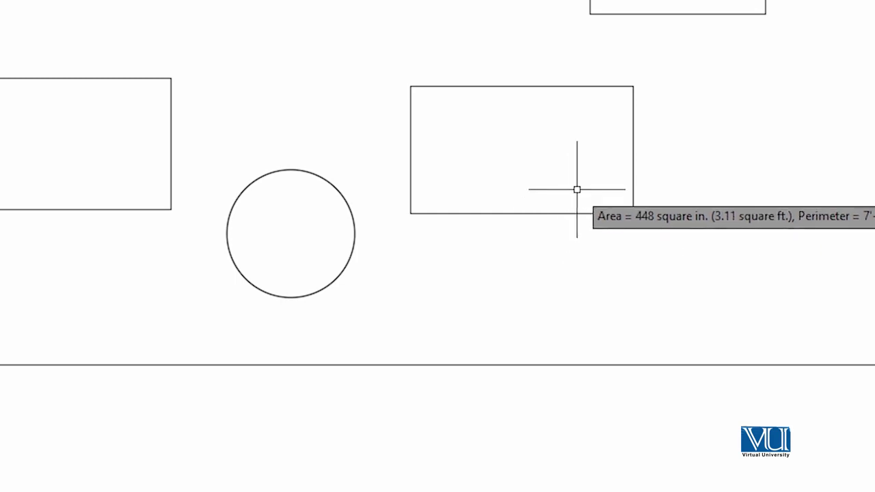
{"action": "key", "text": "Escape"}
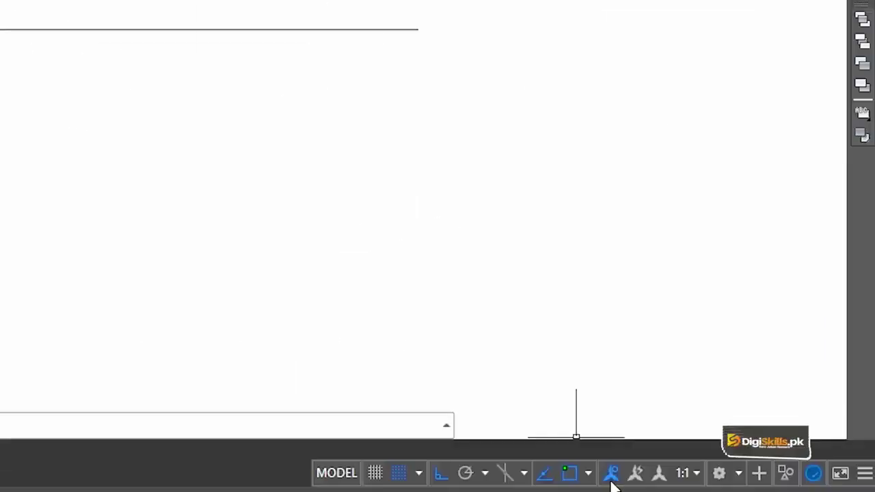
Switch to the Drafting & Annotation workspace and bring the rectangles and circle back into view.
{"action": "left_click", "coordinate": [729, 477]}
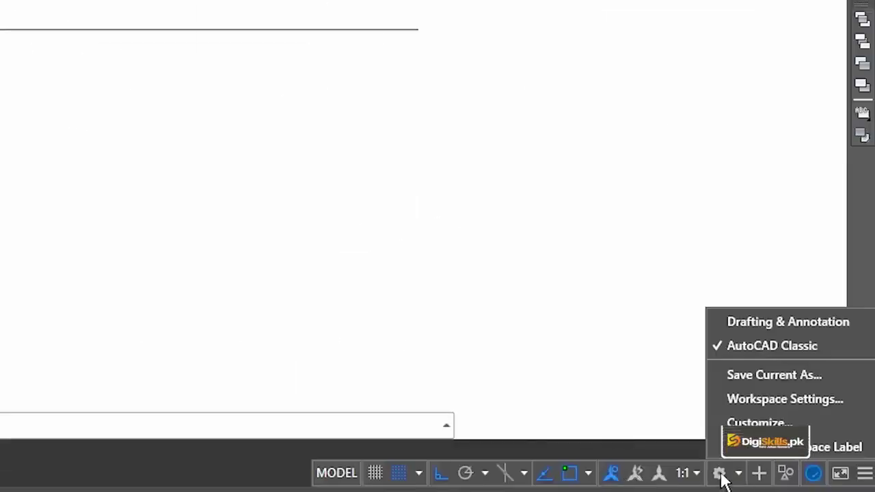
{"action": "left_click", "coordinate": [747, 321]}
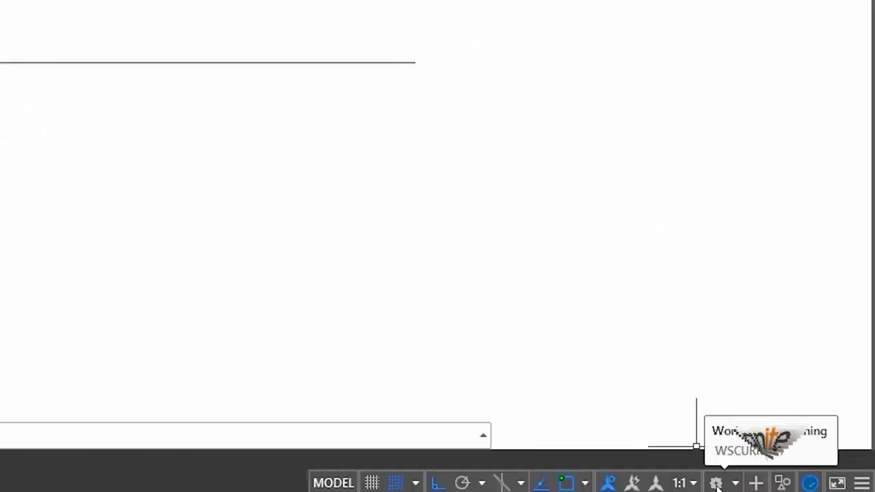
{"action": "left_click", "coordinate": [717, 484]}
{"action": "left_click", "coordinate": [716, 484]}
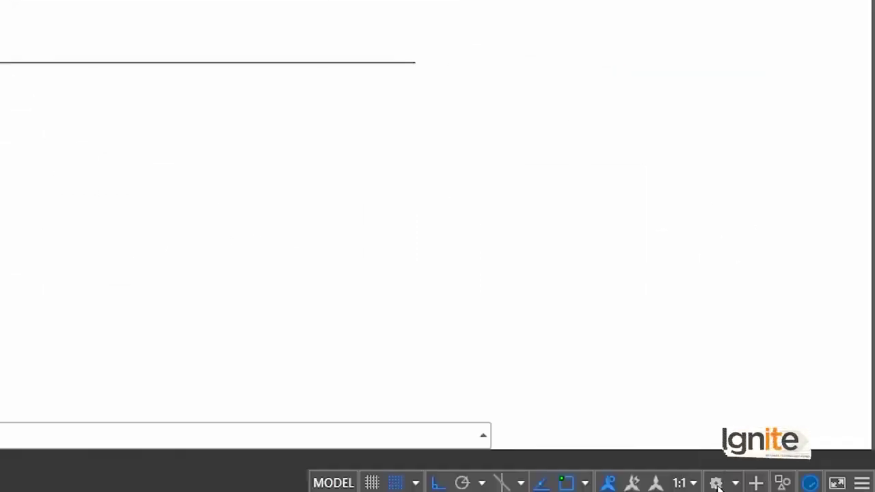
{"action": "middle_click_drag", "start_coordinate": [581, 215], "coordinate": [635, 246]}
{"action": "scroll", "coordinate": [635, 228], "scroll_direction": "down", "scroll_amount": 2}
{"action": "scroll", "coordinate": [610, 257], "scroll_direction": "up", "scroll_amount": 2}
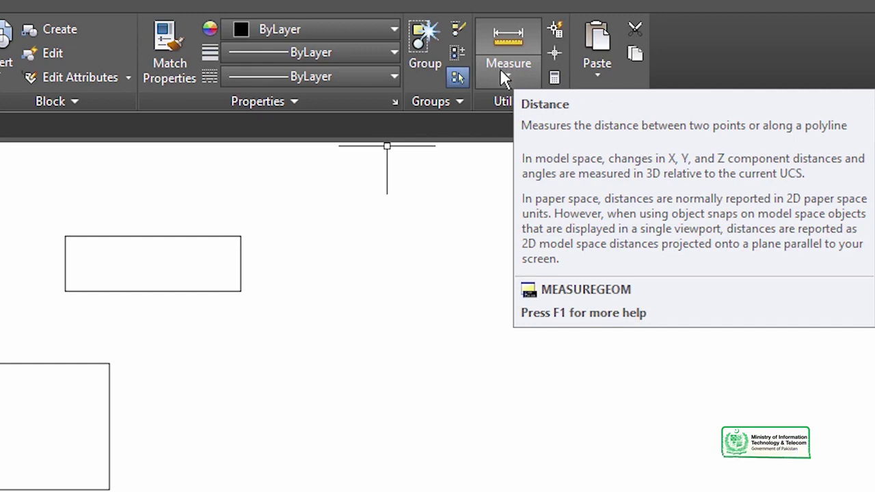
Use Measure > Area on the right rectangle's four corners: 448 square in., perimeter 7'-4".
{"action": "left_click", "coordinate": [502, 75]}
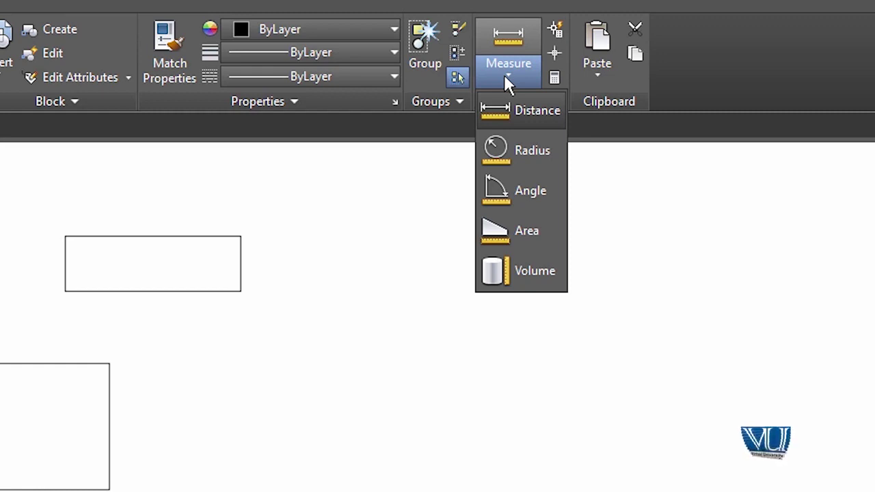
{"action": "left_click", "coordinate": [527, 233]}
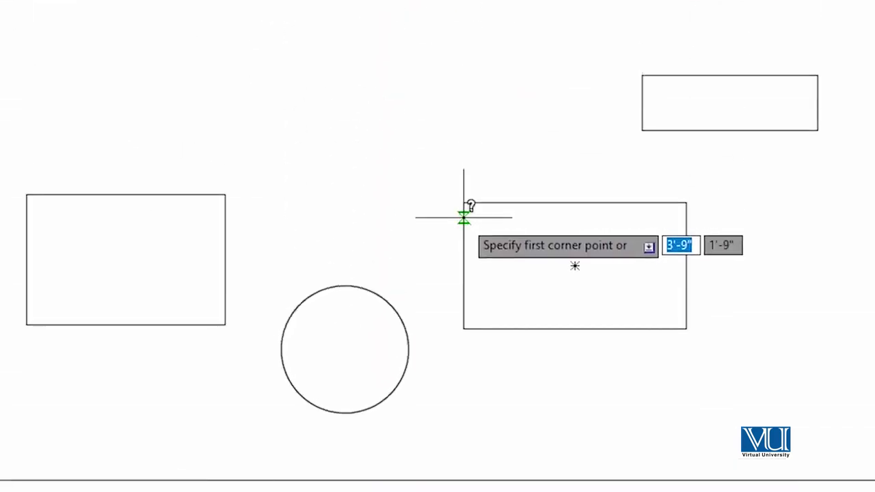
{"action": "left_click", "coordinate": [464, 203]}
{"action": "left_click", "coordinate": [686, 202]}
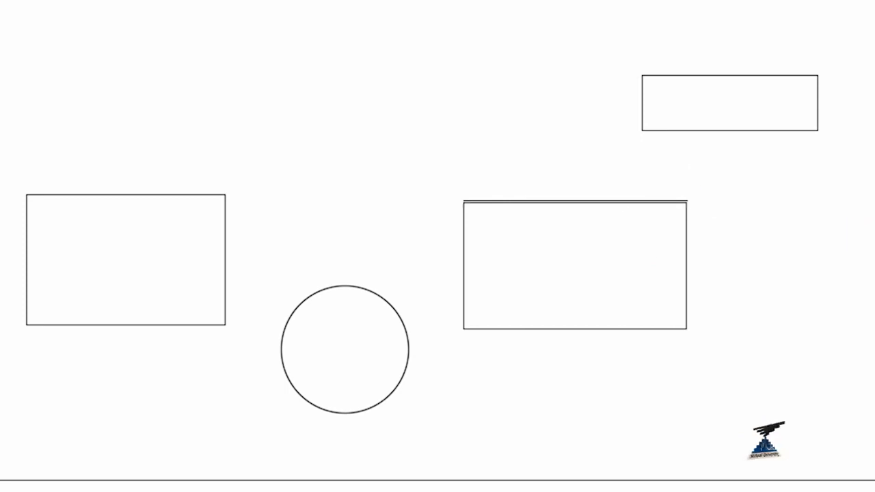
{"action": "left_click", "coordinate": [686, 329]}
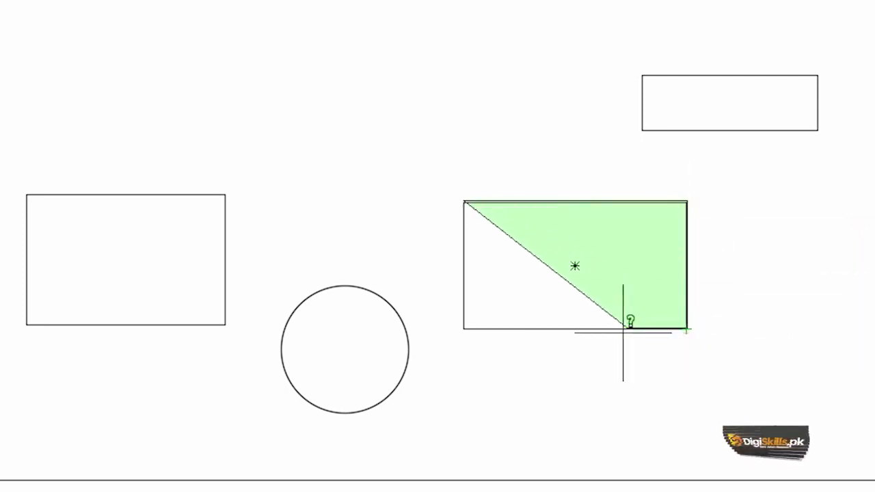
{"action": "left_click", "coordinate": [464, 329]}
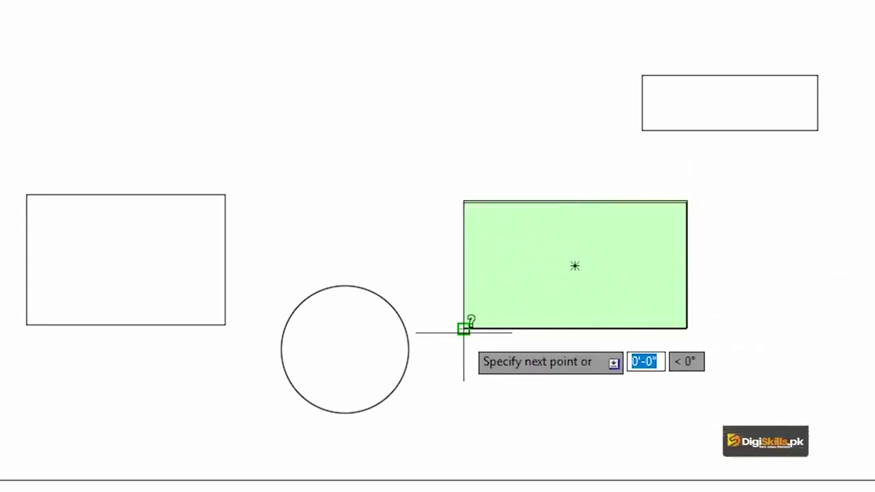
{"action": "key", "text": "Return"}
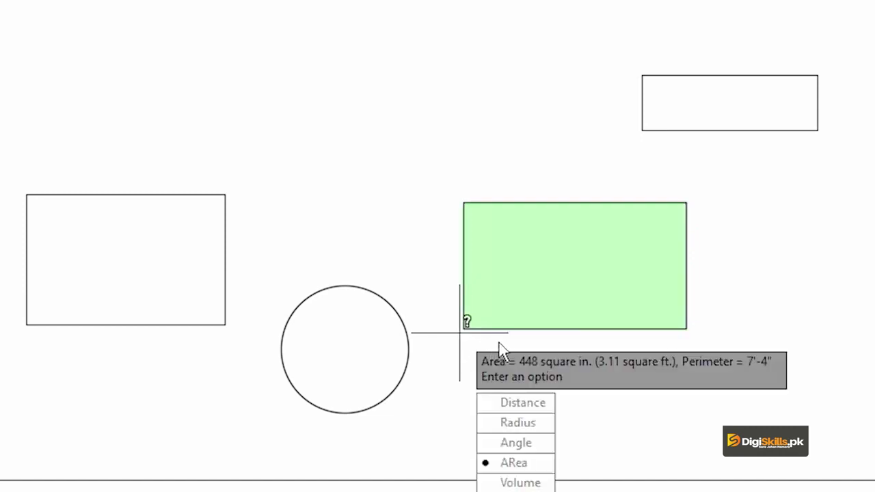
{"action": "key", "text": "Escape"}
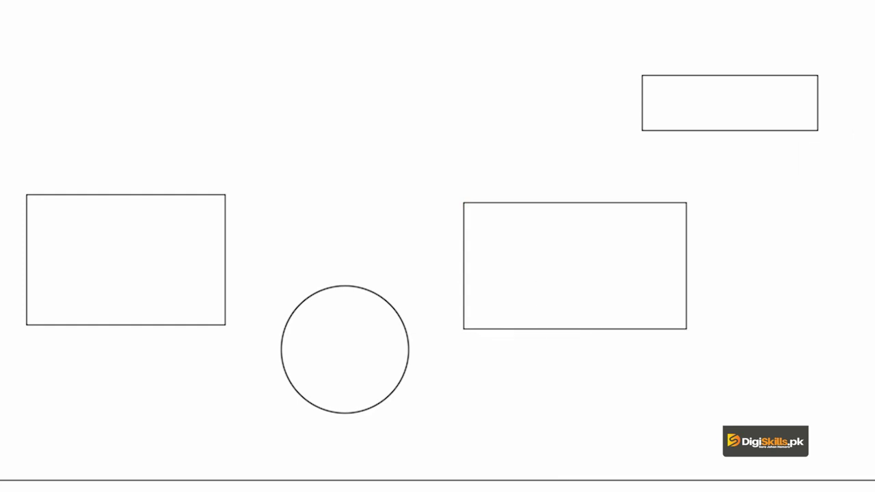
{"action": "left_click", "coordinate": [610, 76]}
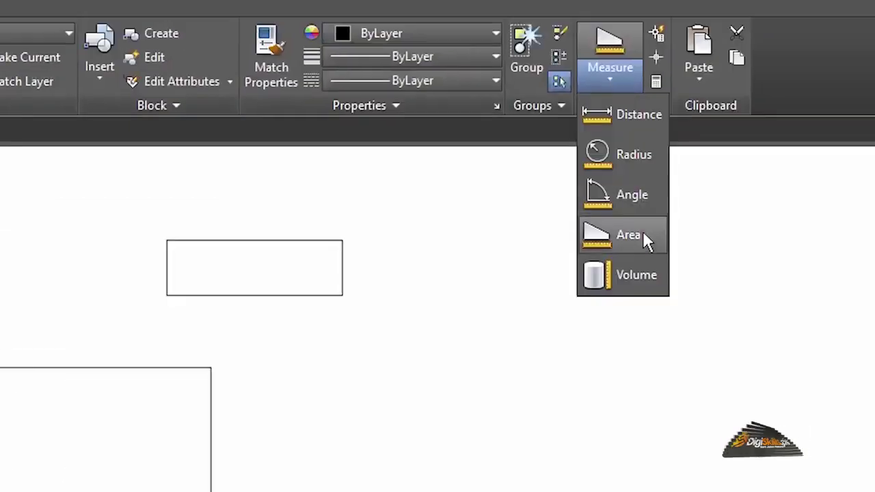
{"action": "left_click", "coordinate": [646, 239]}
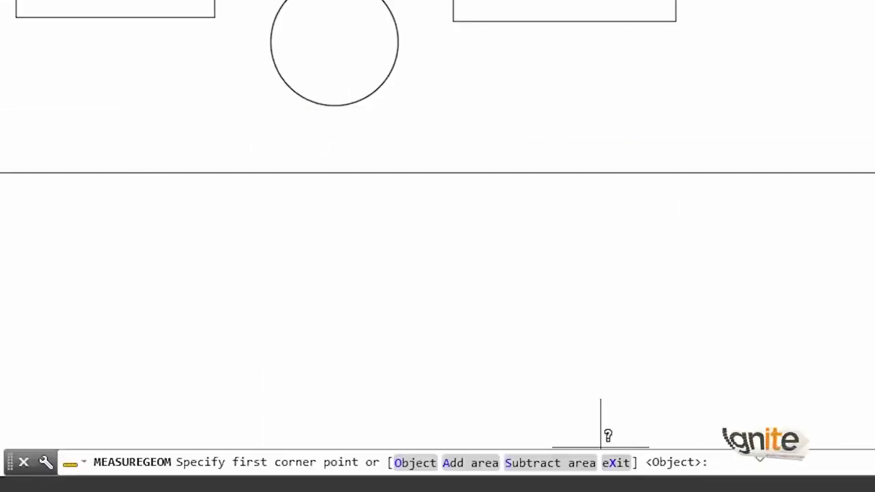
Measure the right rectangle as an object (448 square in., 7'-4"), then switch to AutoCAD Classic.
{"action": "key", "text": "Return"}
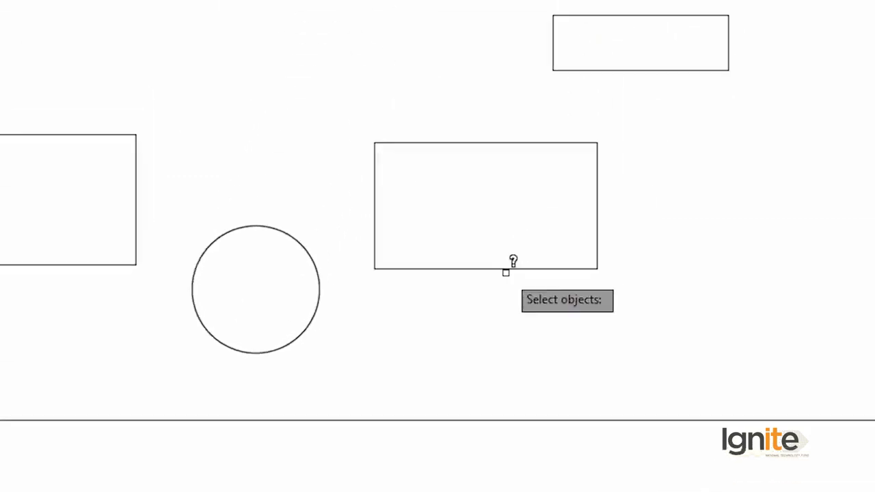
{"action": "left_click", "coordinate": [491, 314]}
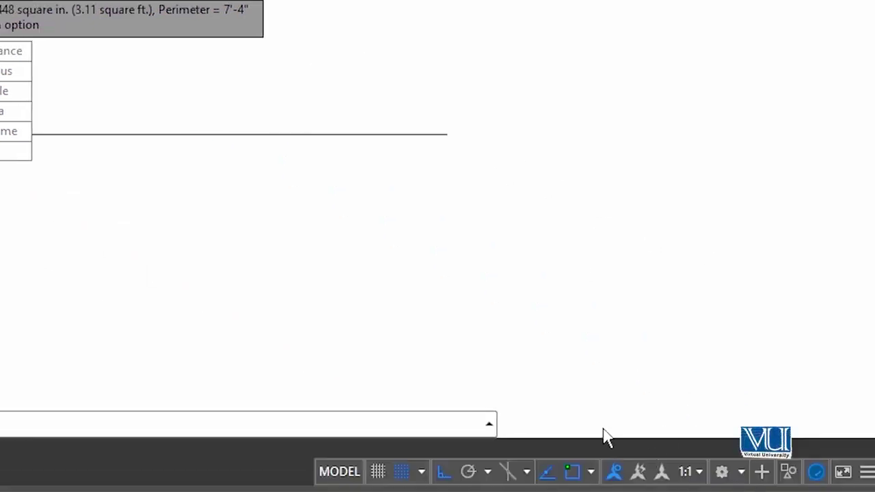
{"action": "key", "text": "Escape"}
{"action": "left_click", "coordinate": [728, 476]}
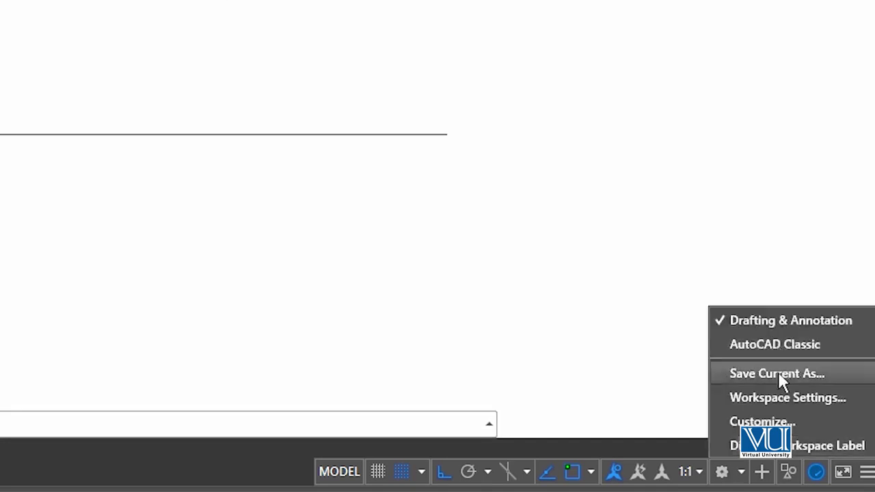
{"action": "left_click", "coordinate": [775, 346]}
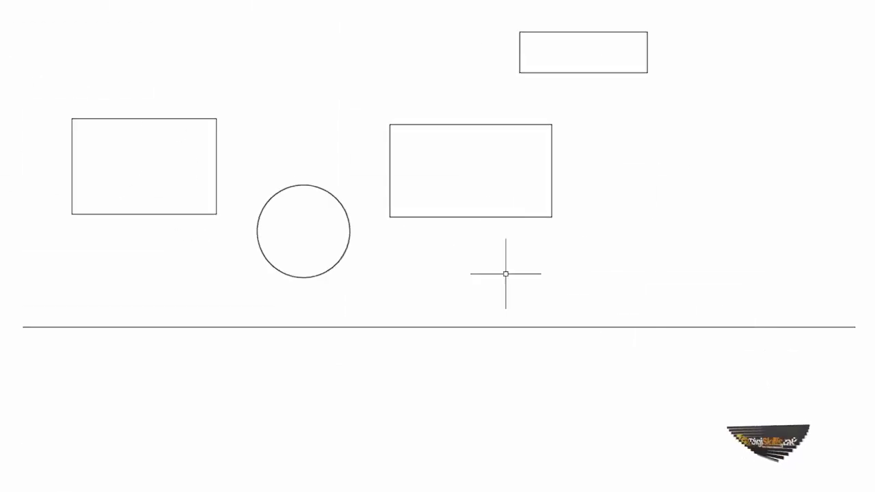
Create polyline boundaries with BO inside the right rectangle, left rectangle and circle.
{"action": "type", "text": "bo"}
{"action": "key", "text": "Return"}
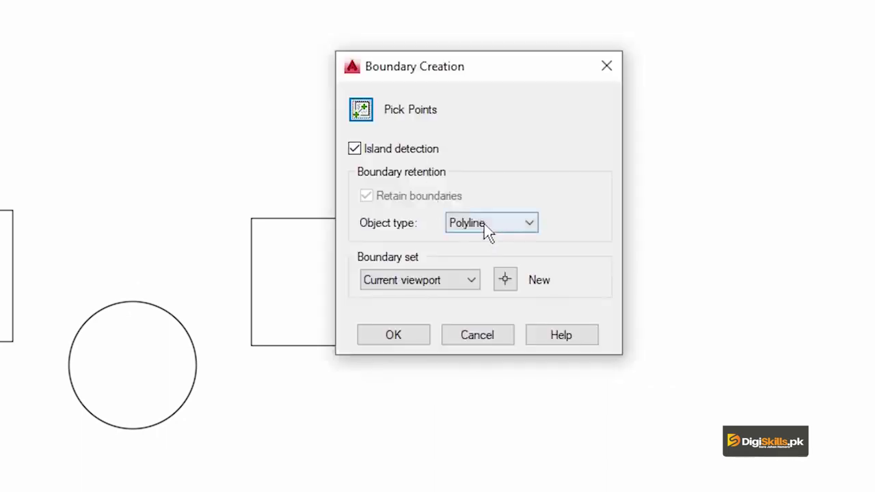
{"action": "left_click", "coordinate": [484, 223]}
{"action": "left_click", "coordinate": [482, 250]}
{"action": "left_click", "coordinate": [356, 102]}
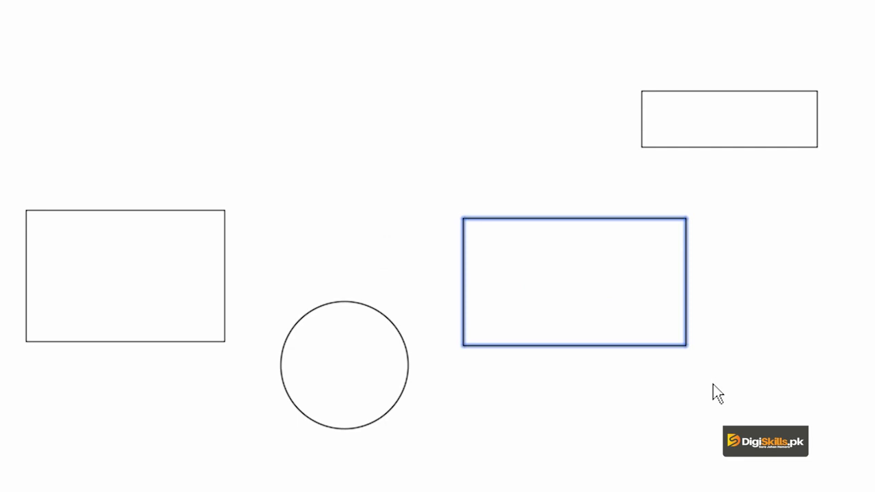
{"action": "left_click", "coordinate": [205, 307]}
{"action": "left_click", "coordinate": [346, 364]}
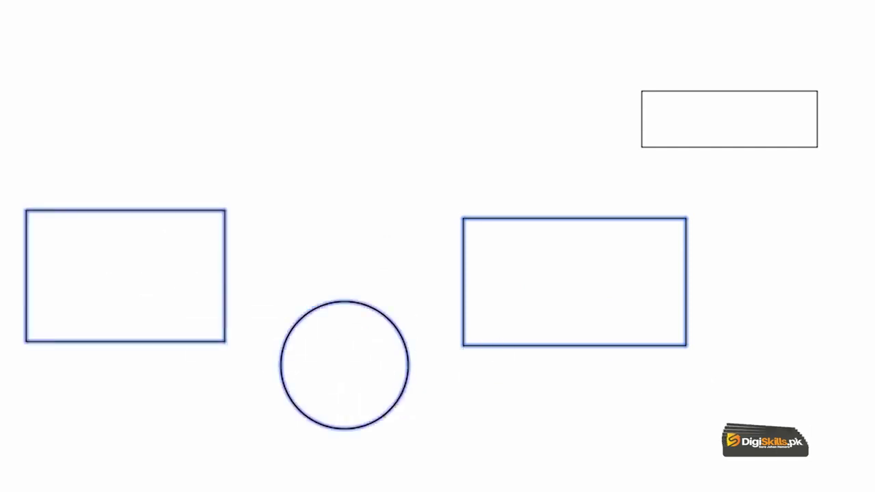
{"action": "key", "text": "Return"}
Run MASSPROP on the right rectangle, circle and left rectangle regions, highlighting the 1062 sq in area.
{"action": "type", "text": "m"}
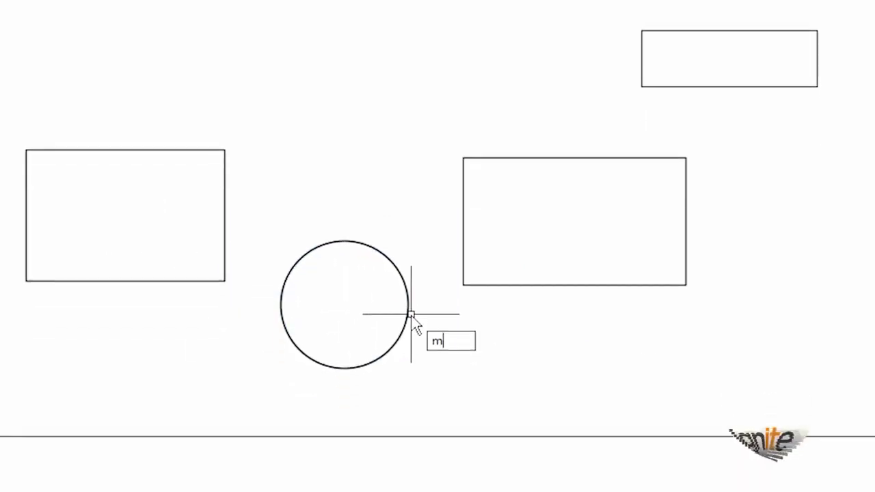
{"action": "type", "text": "ass"}
{"action": "left_click", "coordinate": [464, 335]}
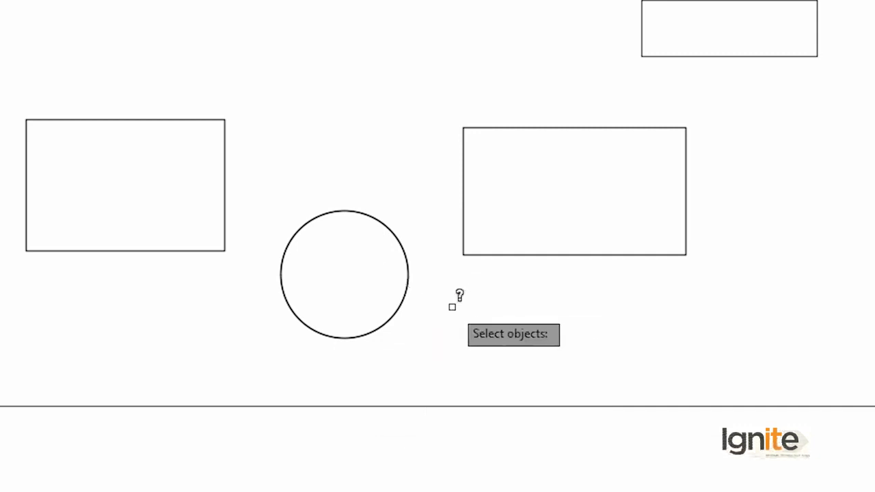
{"action": "left_click", "coordinate": [463, 223]}
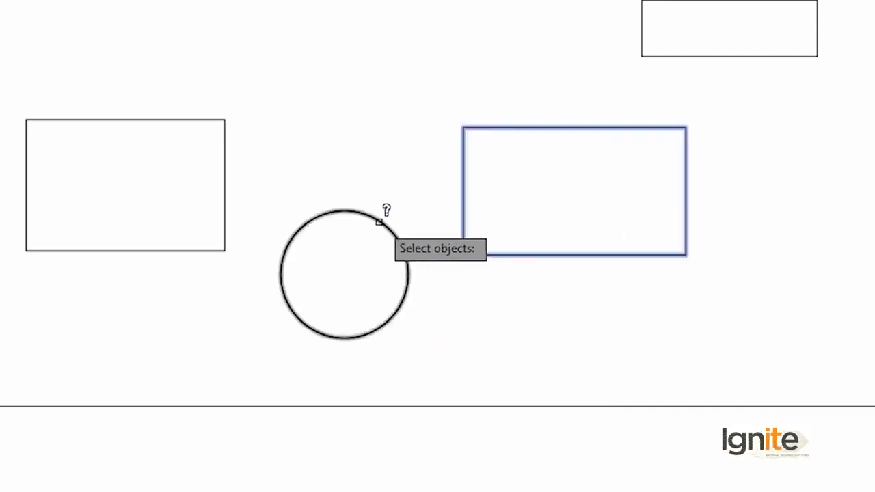
{"action": "left_click", "coordinate": [378, 221]}
{"action": "left_click", "coordinate": [223, 193]}
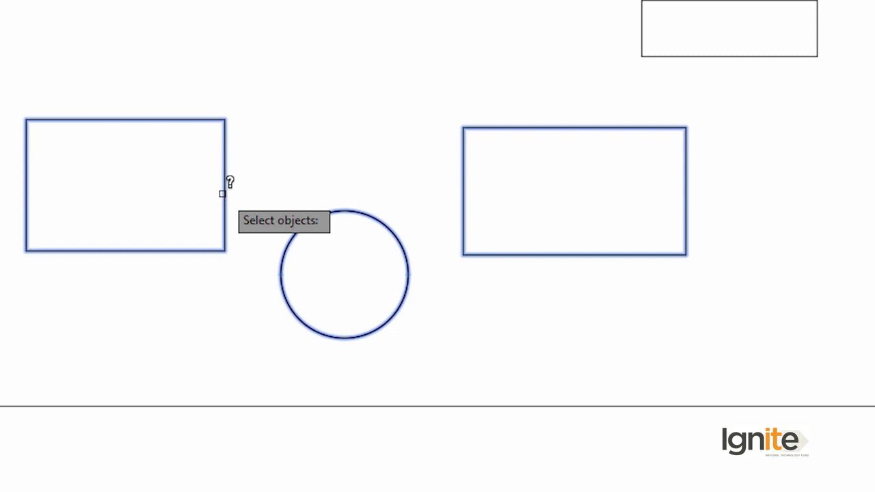
{"action": "key", "text": "Return"}
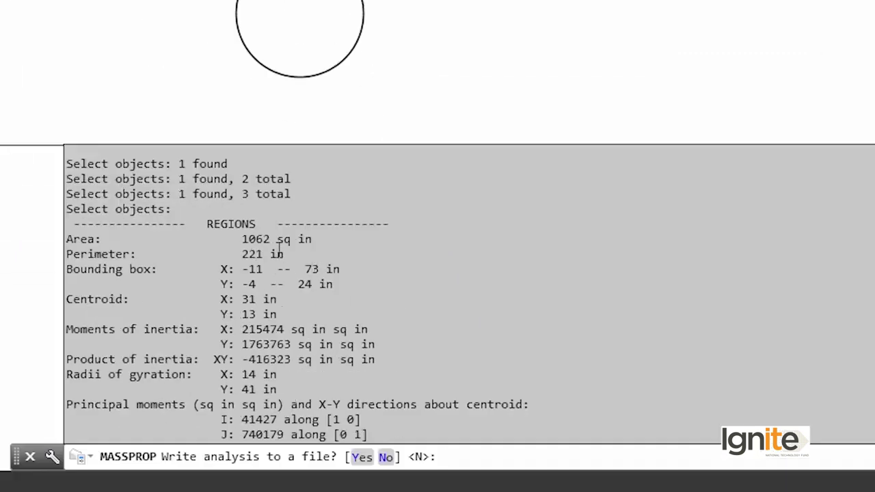
{"action": "left_click_drag", "start_coordinate": [317, 239], "coordinate": [235, 240]}
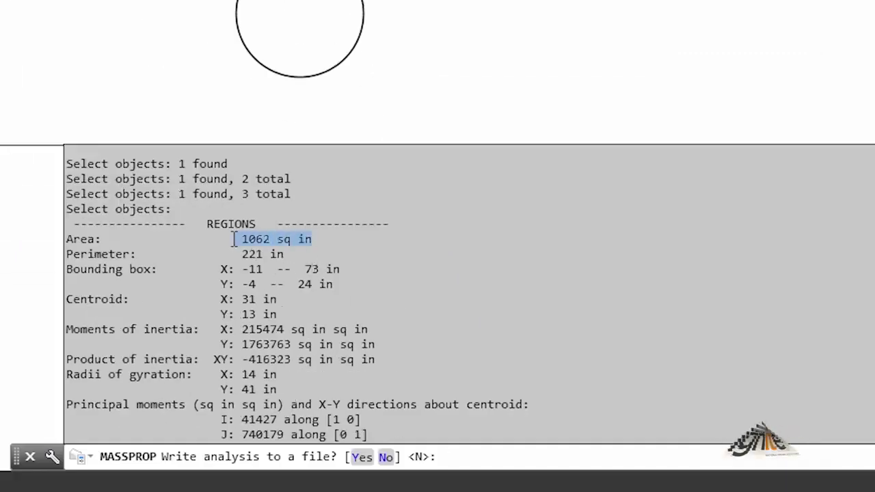